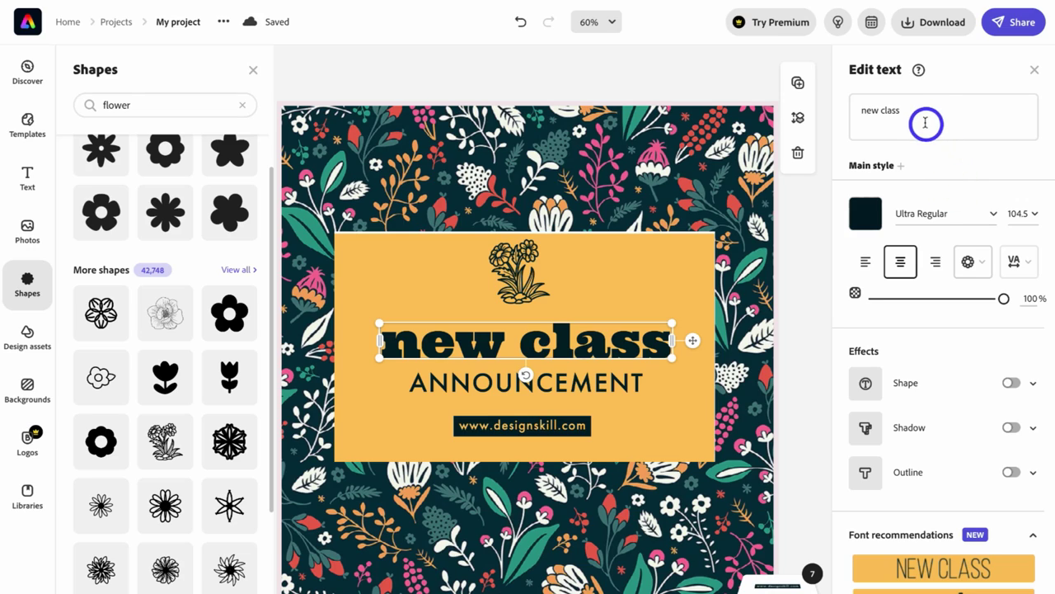
Replace the "new class" heading with "Flower Festival" and scale it down towards the width of the yellow box.
left_click_drag(921, 112, 850, 111)
type("Flower Festival")
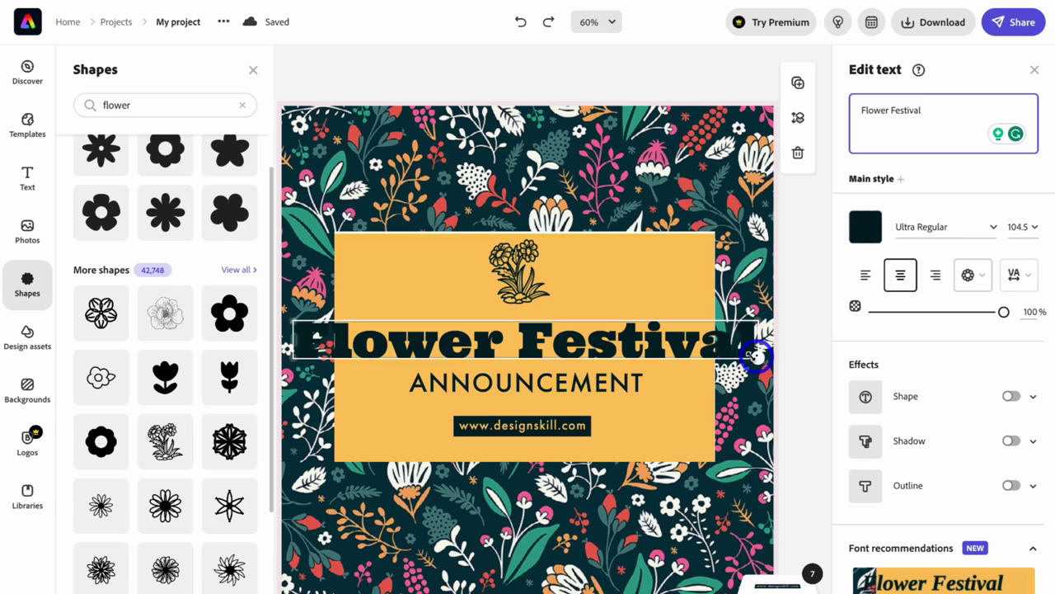
left_click_drag(755, 356, 705, 350)
left_click(357, 337)
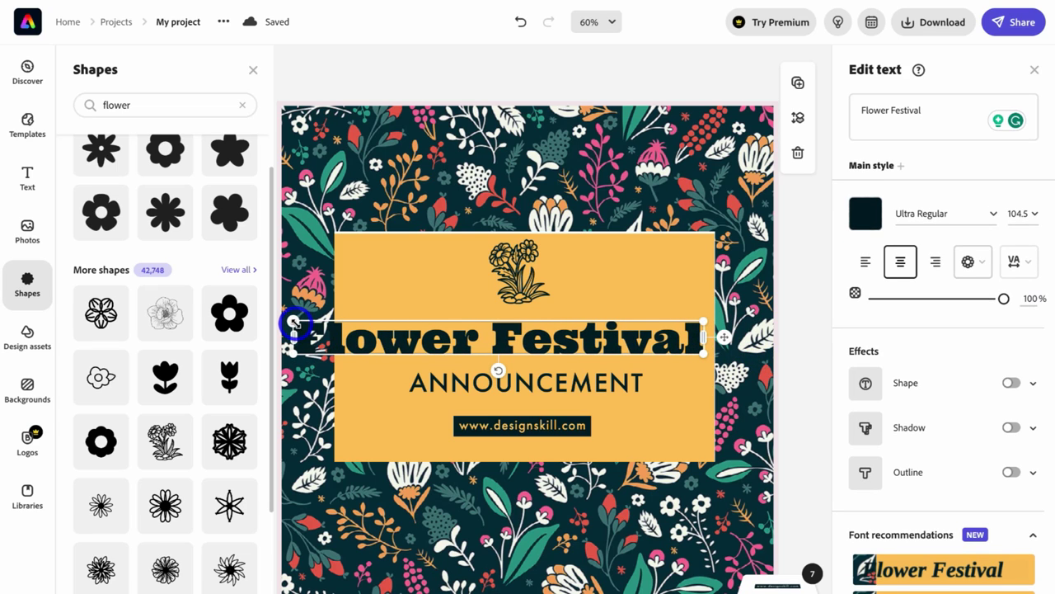
left_click_drag(294, 323, 300, 324)
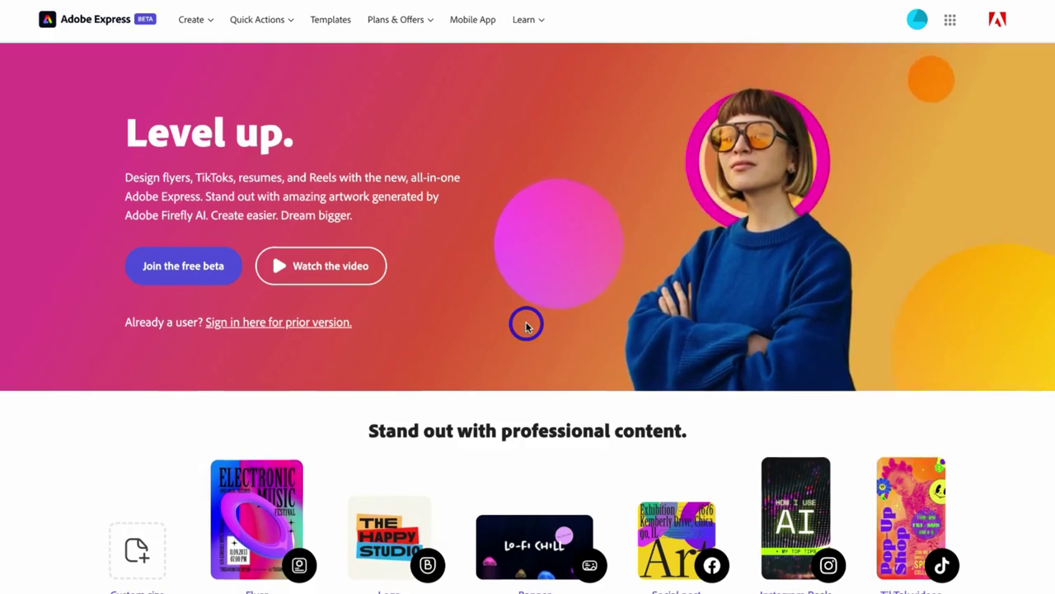
Look over the Adobe Express landing page and its lists of creation types and quick actions.
scroll(526, 326, "down", 6)
scroll(526, 325, "down", 1)
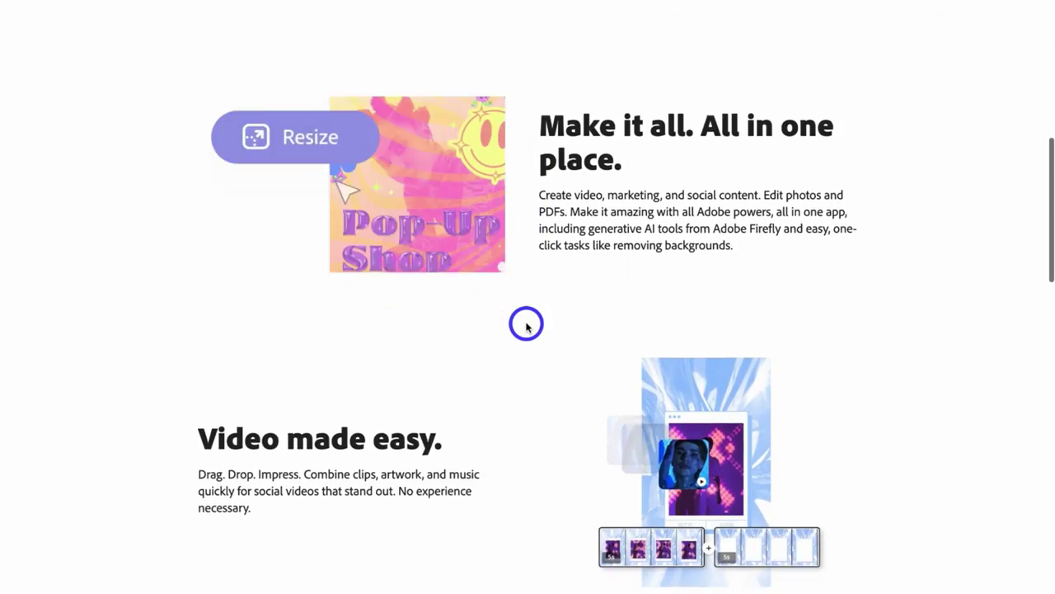
scroll(526, 325, "up", 7)
scroll(526, 326, "up", 1)
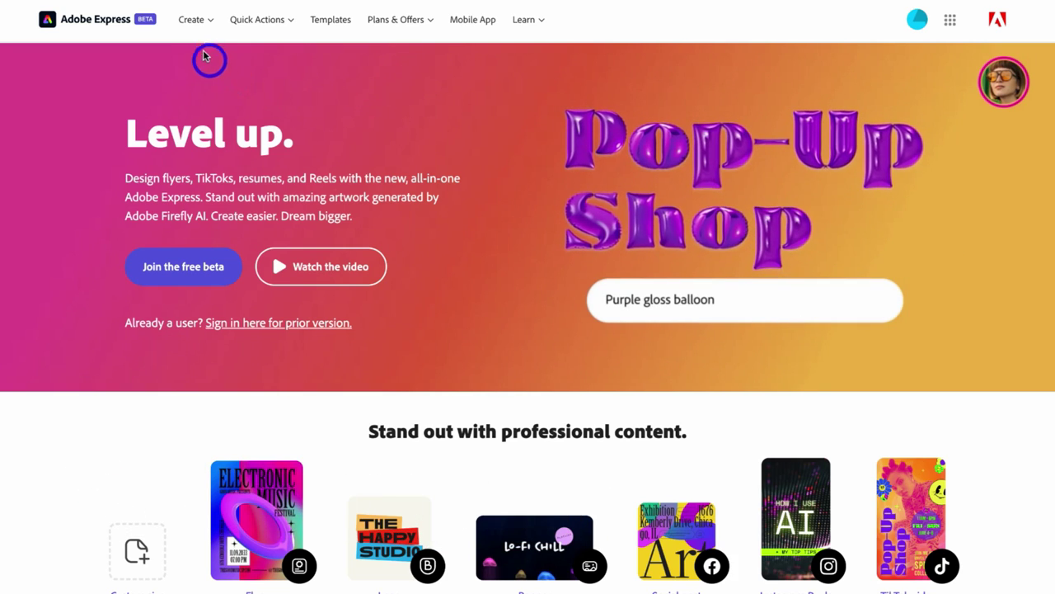
left_click(211, 23)
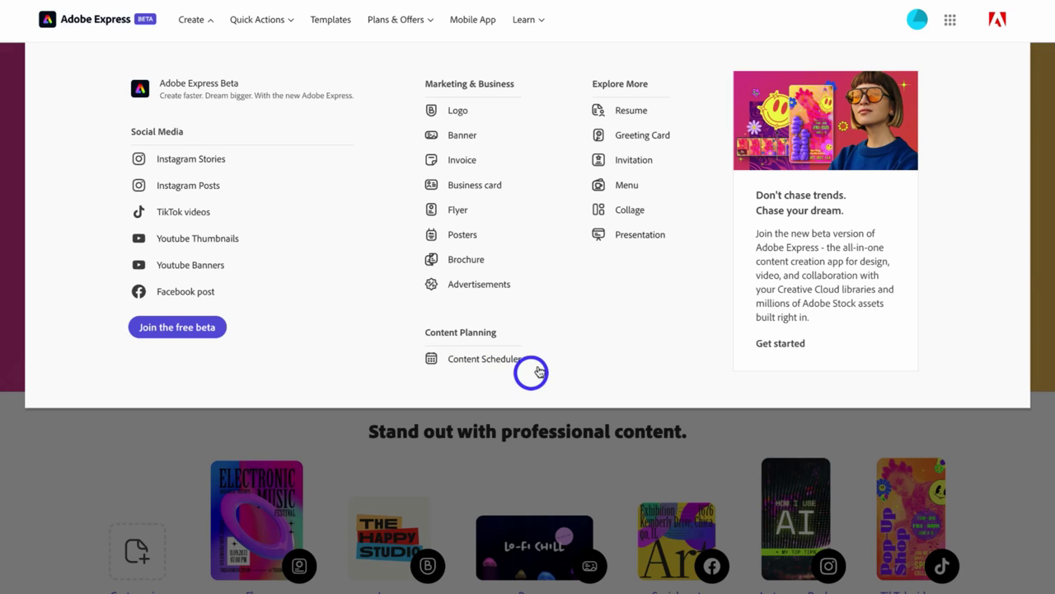
left_click(283, 25)
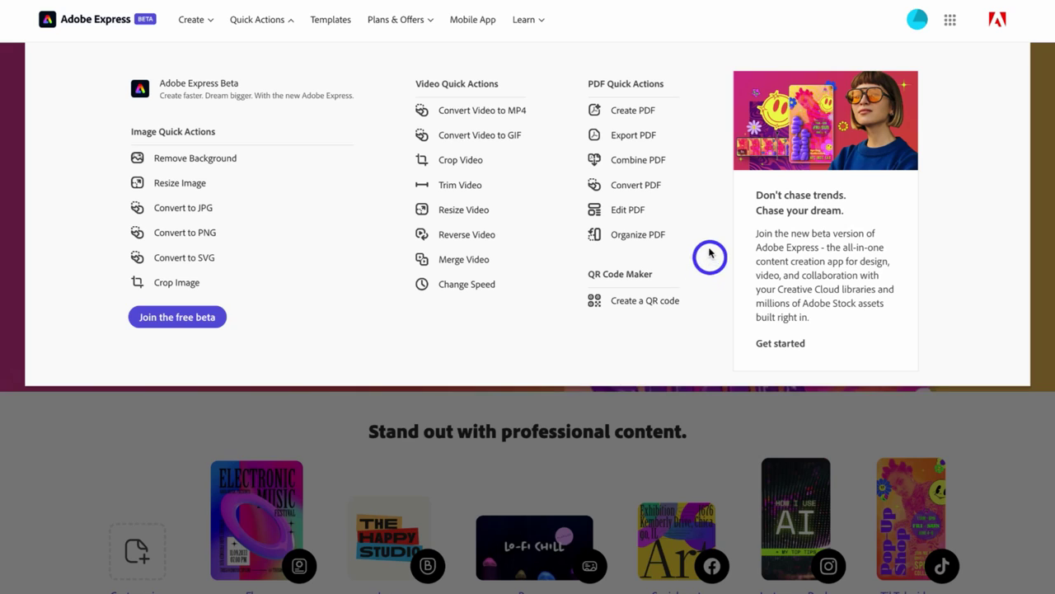
Open the Instagram post maker and start a project from the "Small Business Saturday" template.
left_click(191, 27)
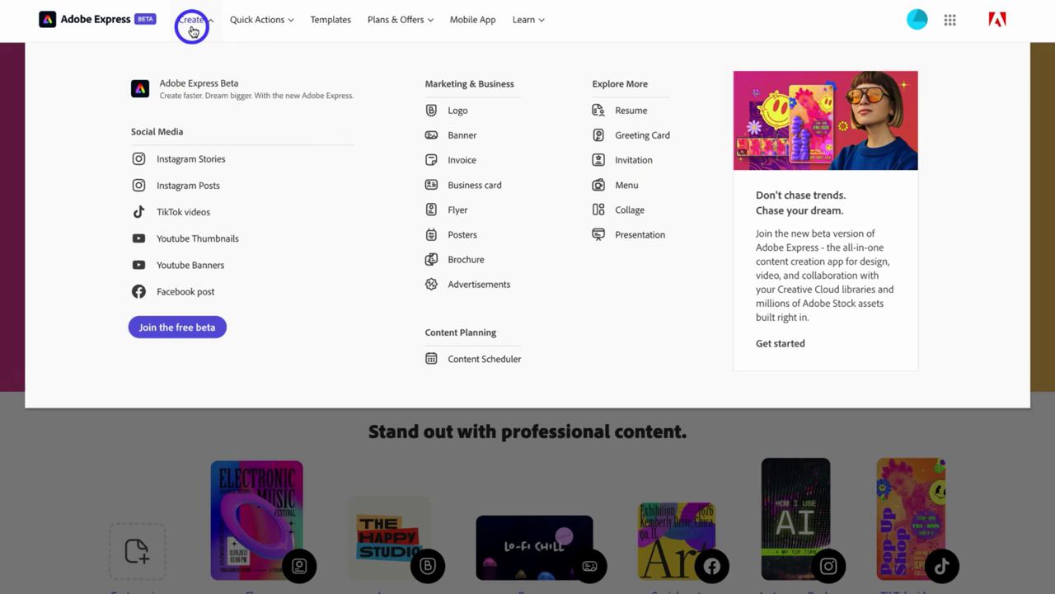
left_click(246, 186)
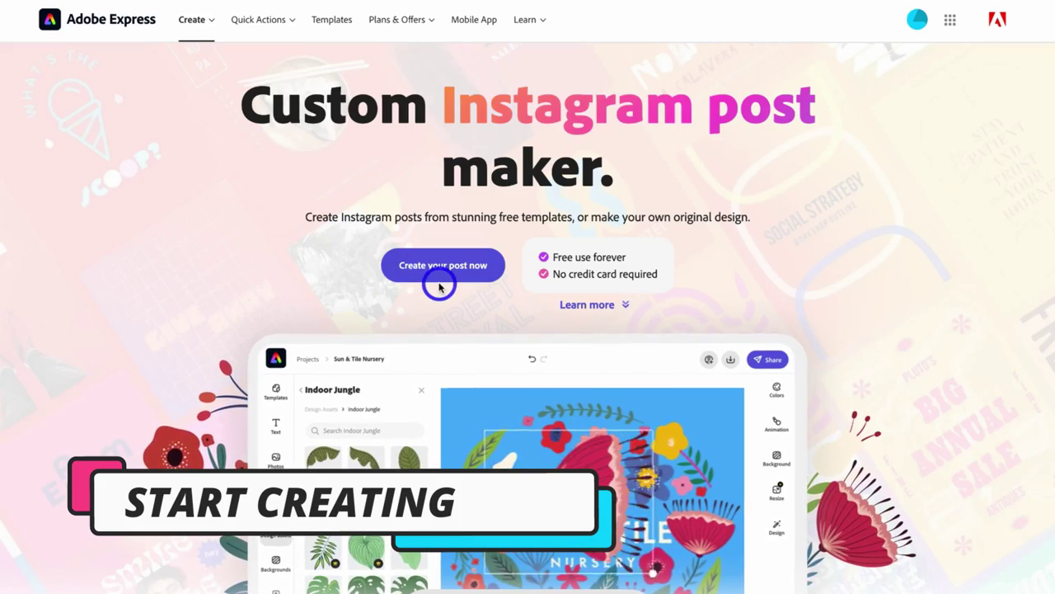
scroll(518, 275, "down", 10)
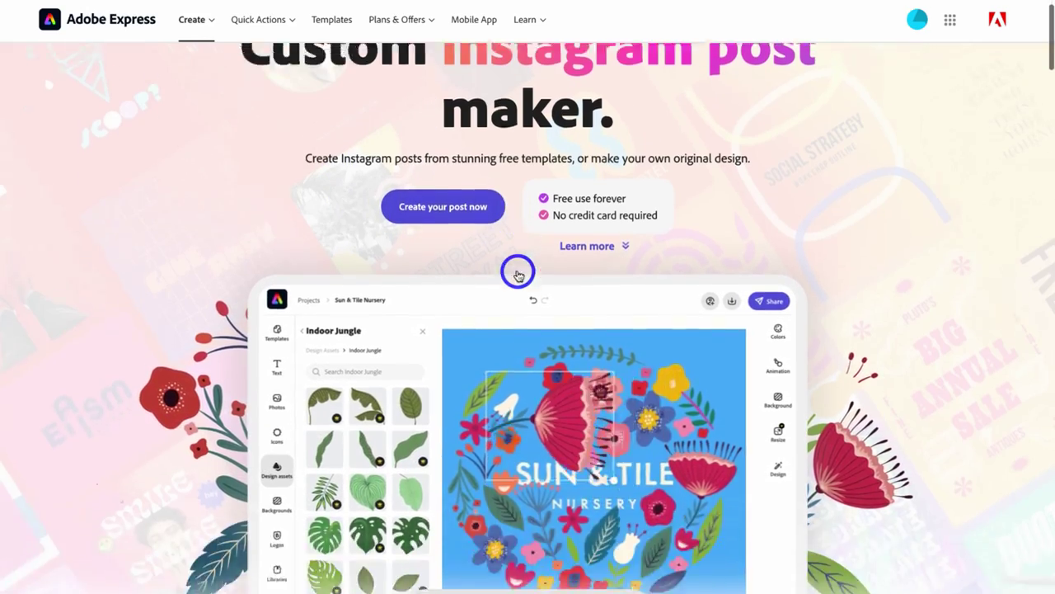
scroll(517, 275, "up", 1)
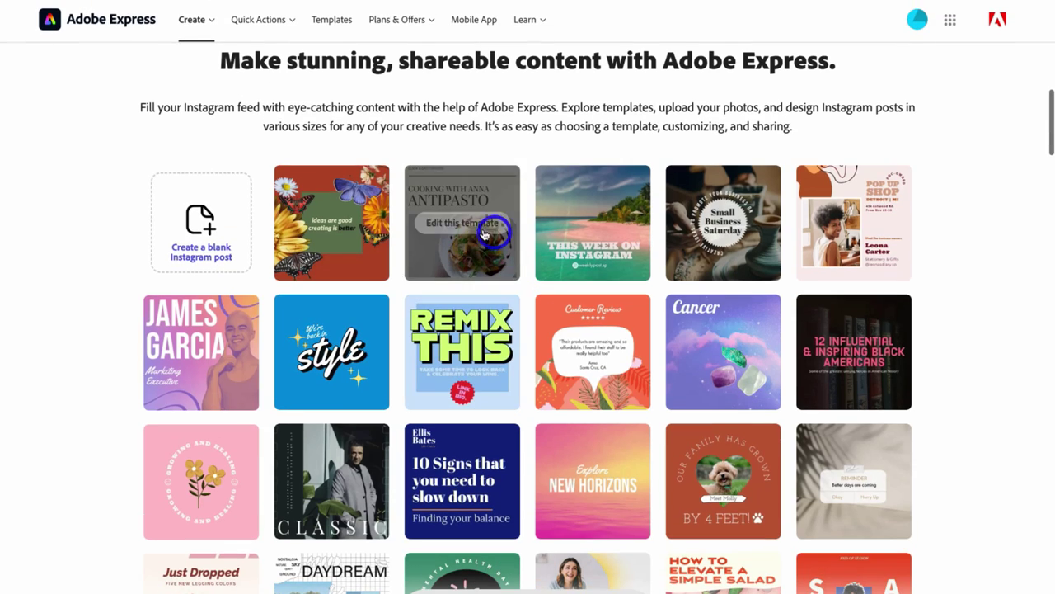
scroll(334, 268, "down", 1)
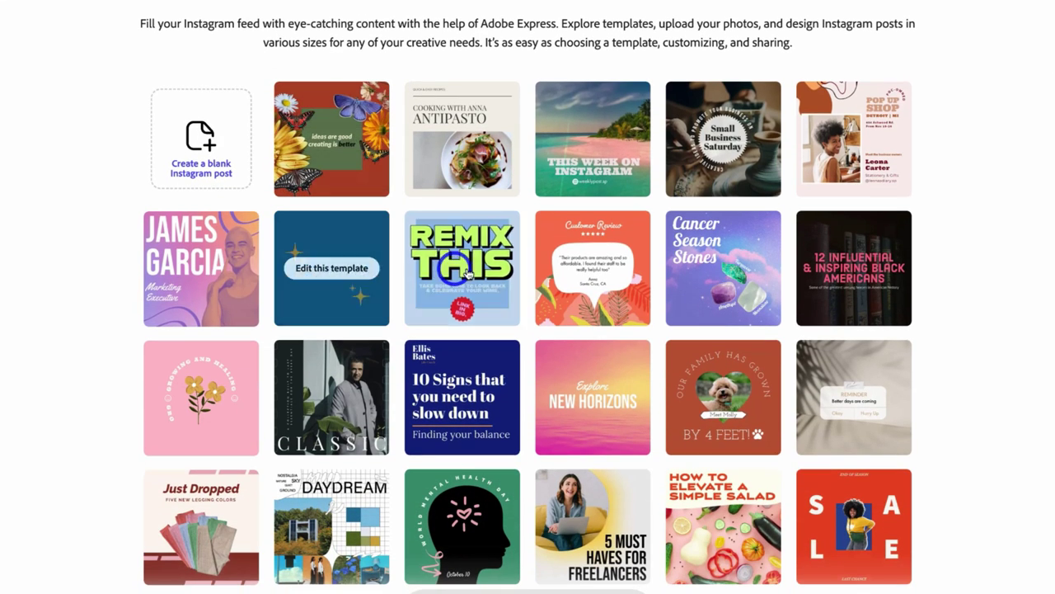
mouse_move(584, 265)
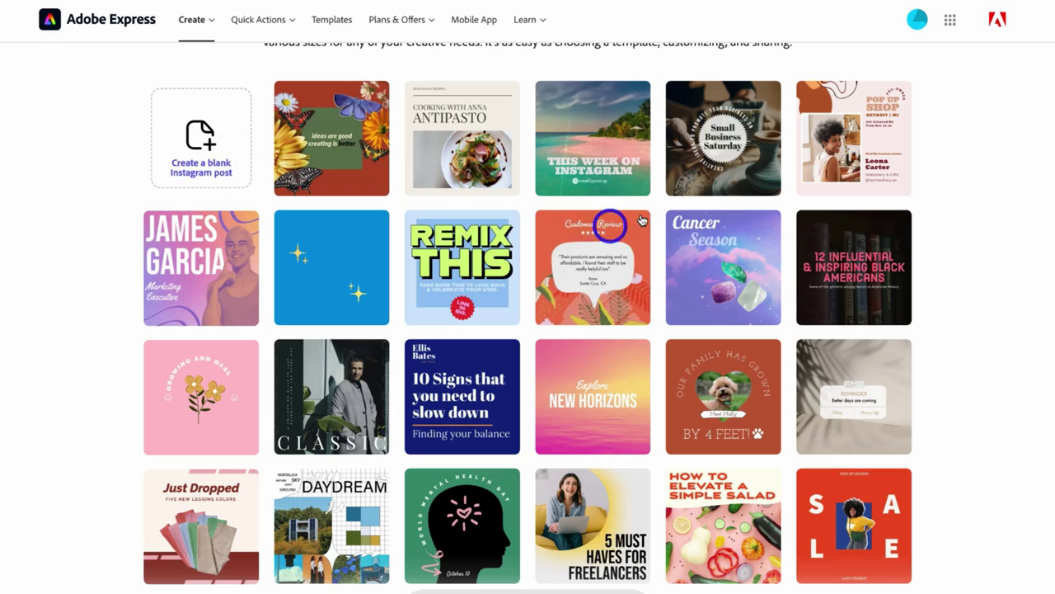
left_click(717, 142)
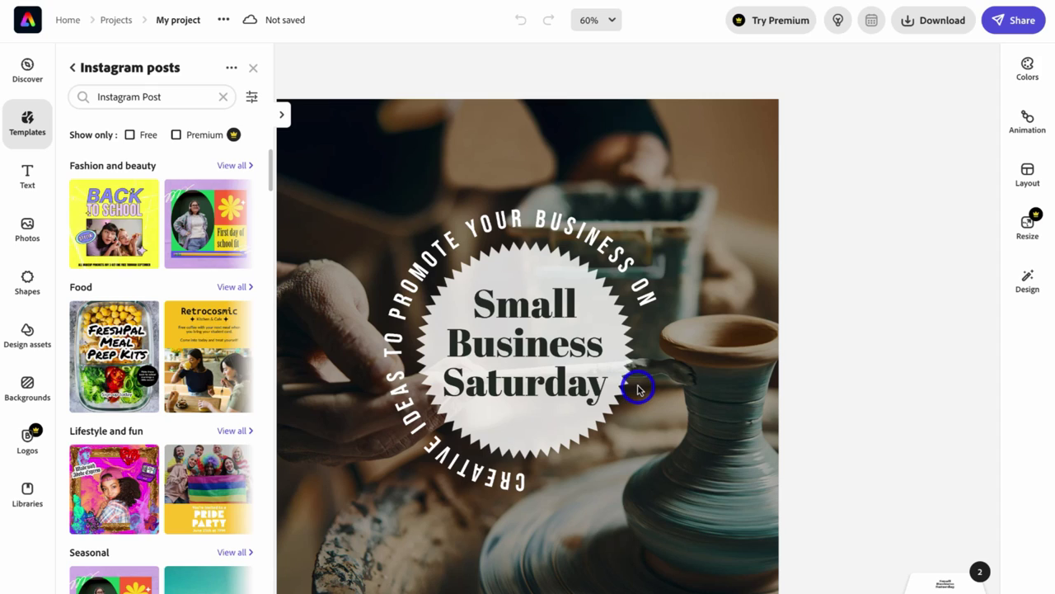
Examine the Discover categories of templates, text, photos, shapes, design assets and backgrounds.
left_click(36, 71)
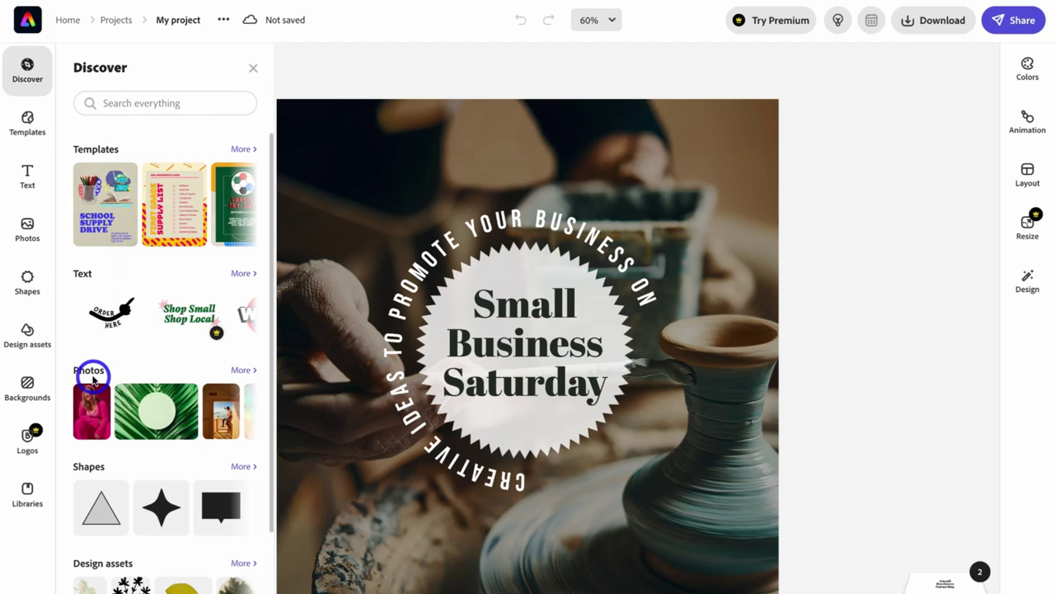
scroll(120, 486, "down", 3)
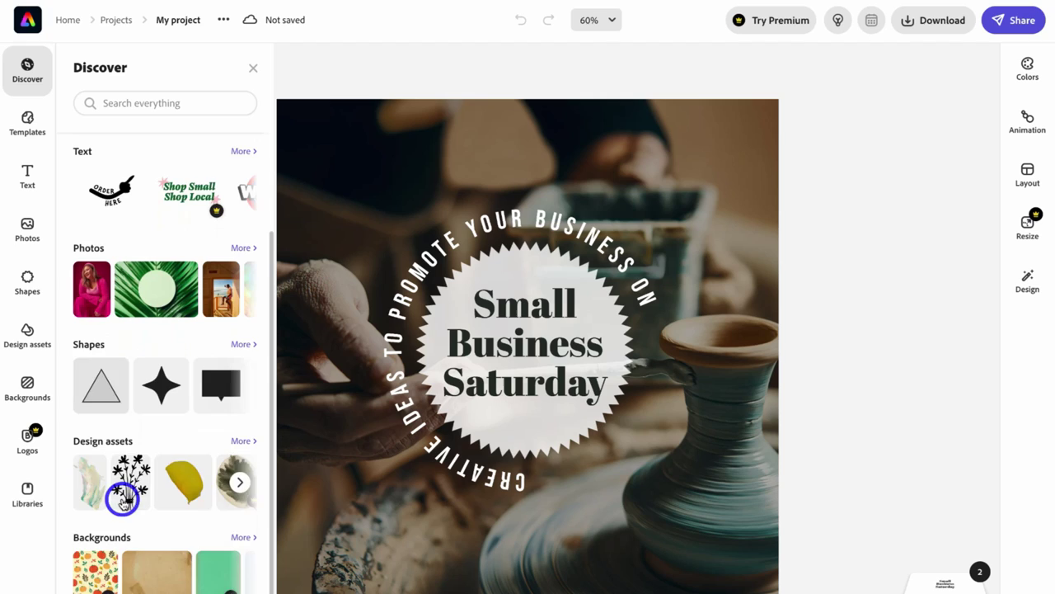
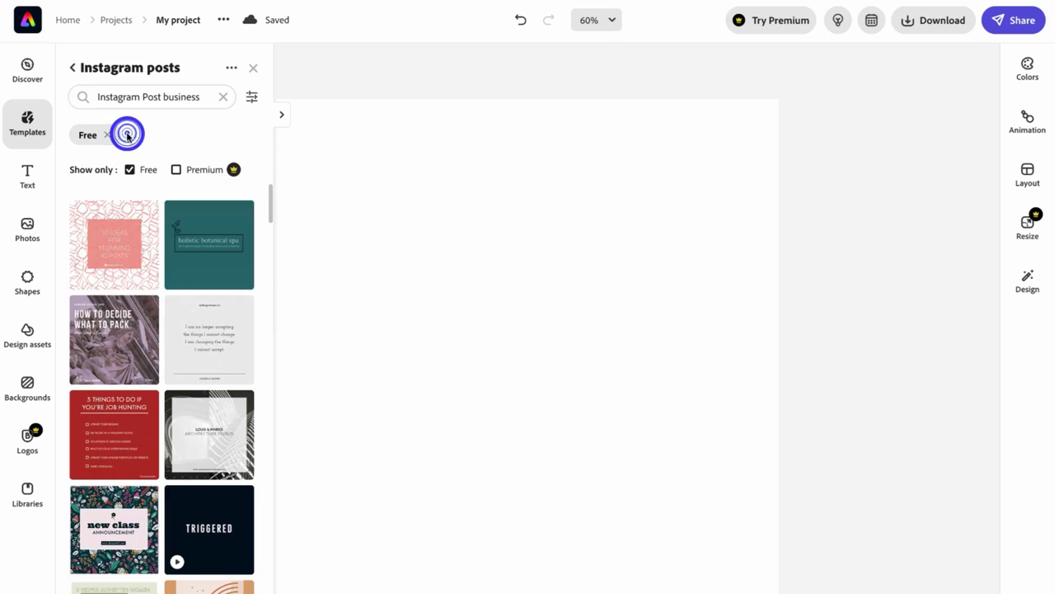
Replace the blank page with the free floral "new class announcement" template and check it against the project's first page.
scroll(132, 219, "down", 3)
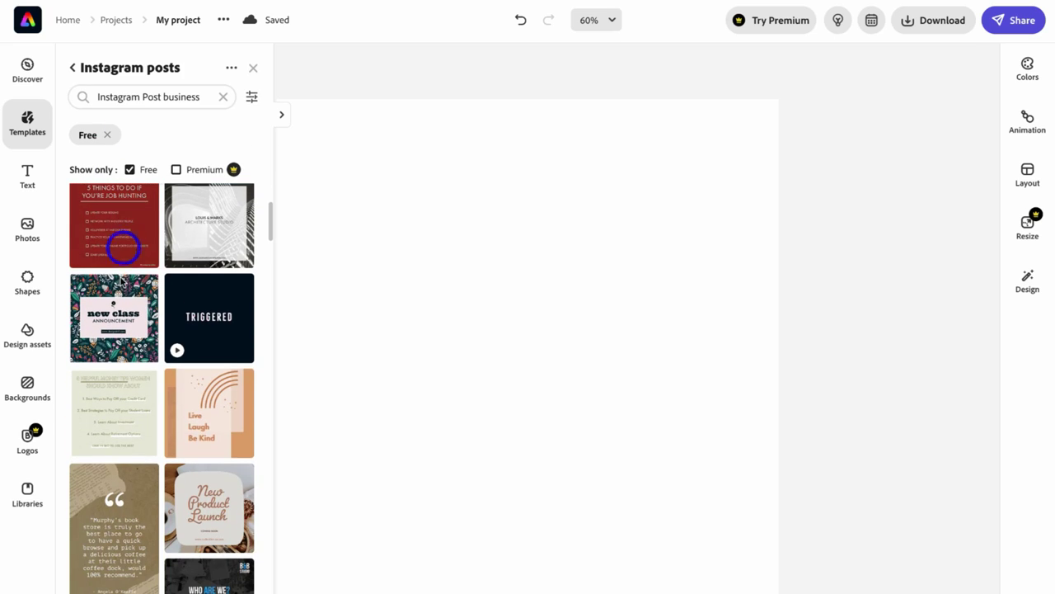
left_click(128, 309)
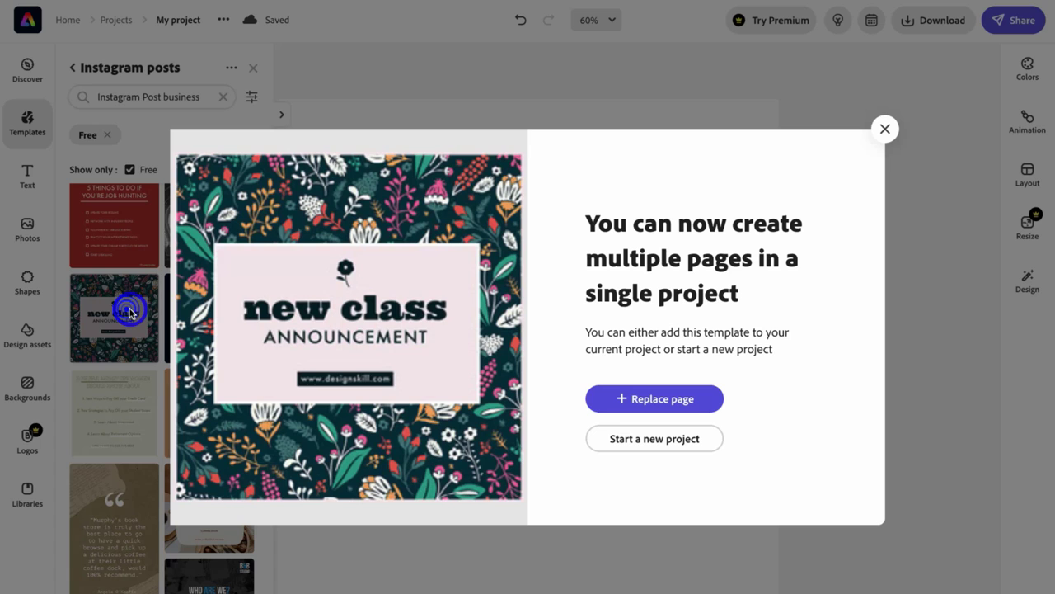
left_click(627, 398)
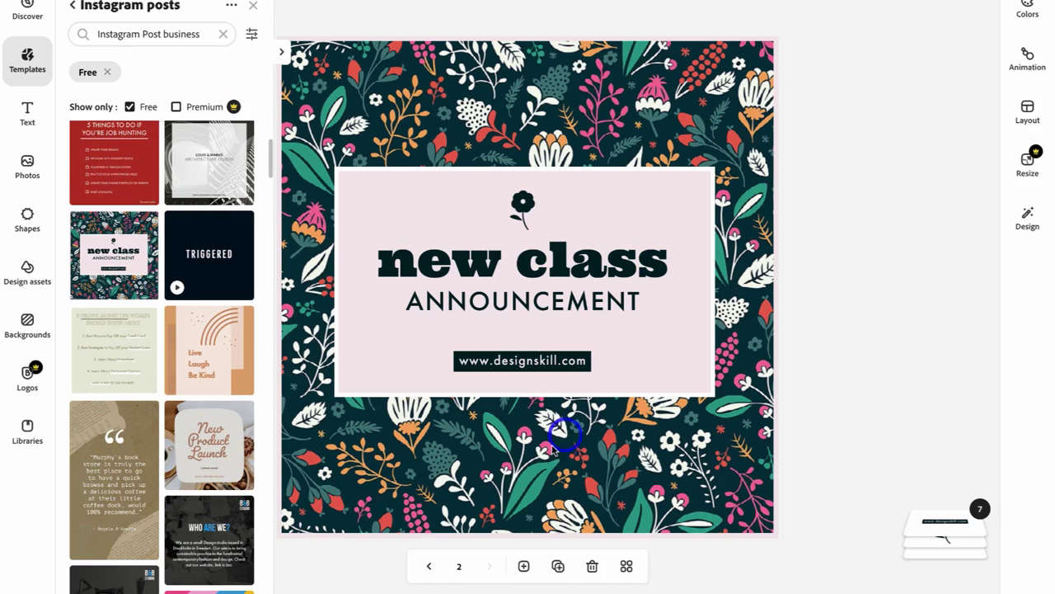
left_click(427, 566)
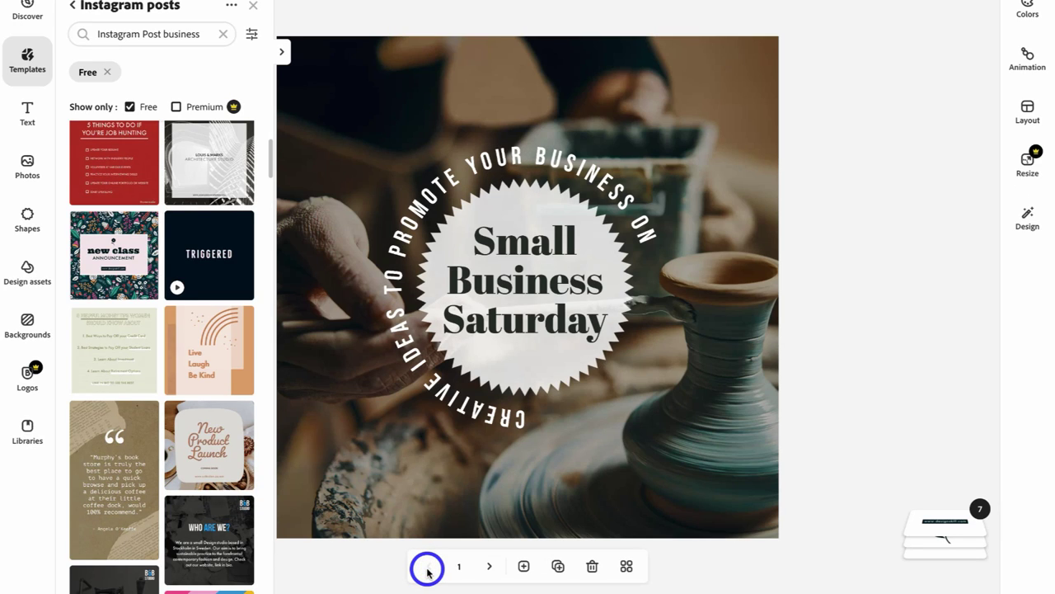
left_click(489, 567)
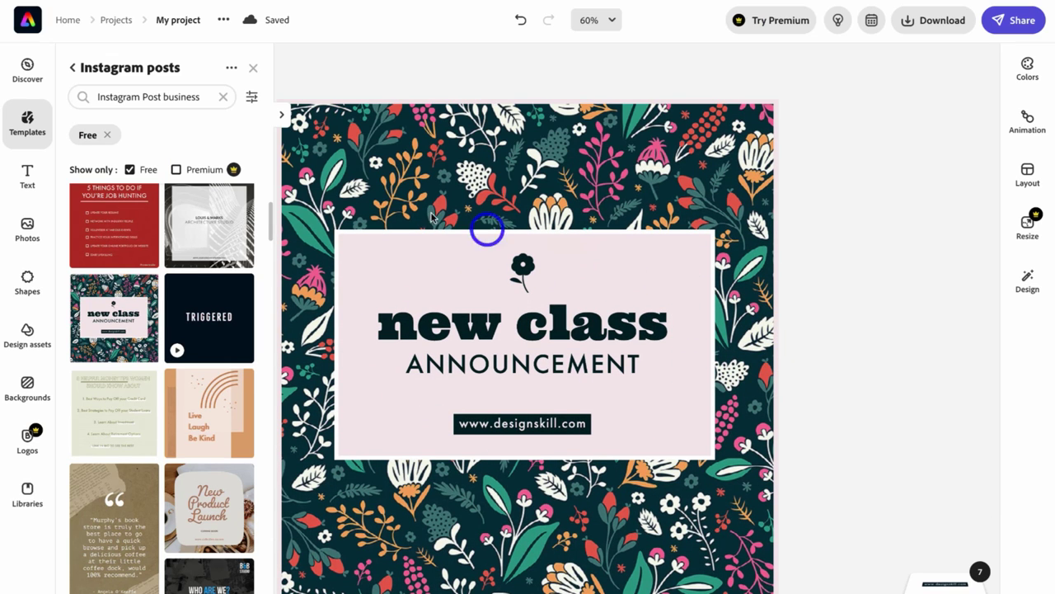
Examine the available text, photo, shape, design asset, background, logo and library resources for the design.
left_click(33, 178)
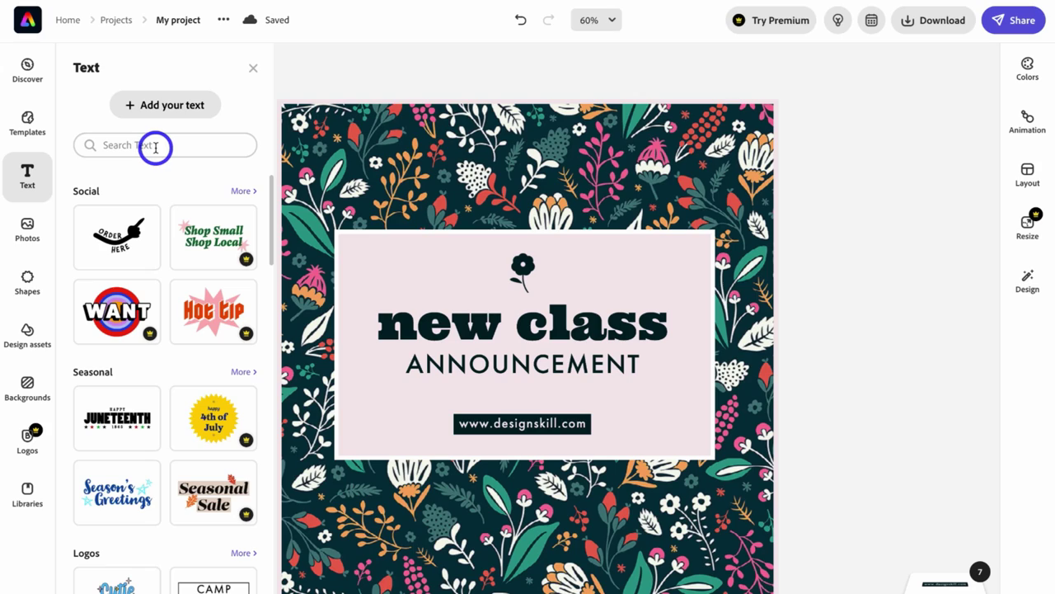
left_click(28, 231)
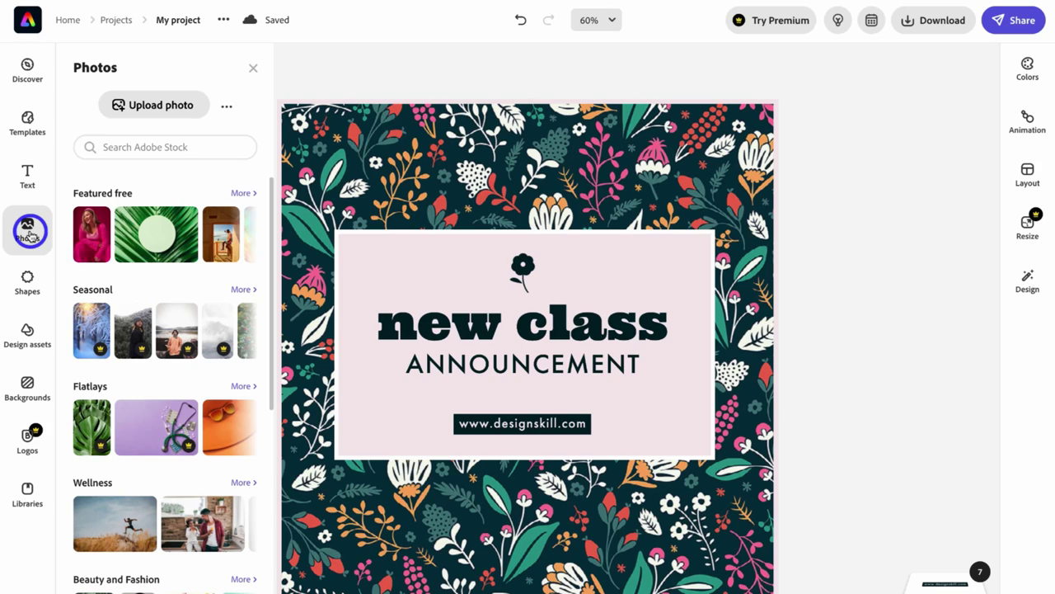
left_click(30, 282)
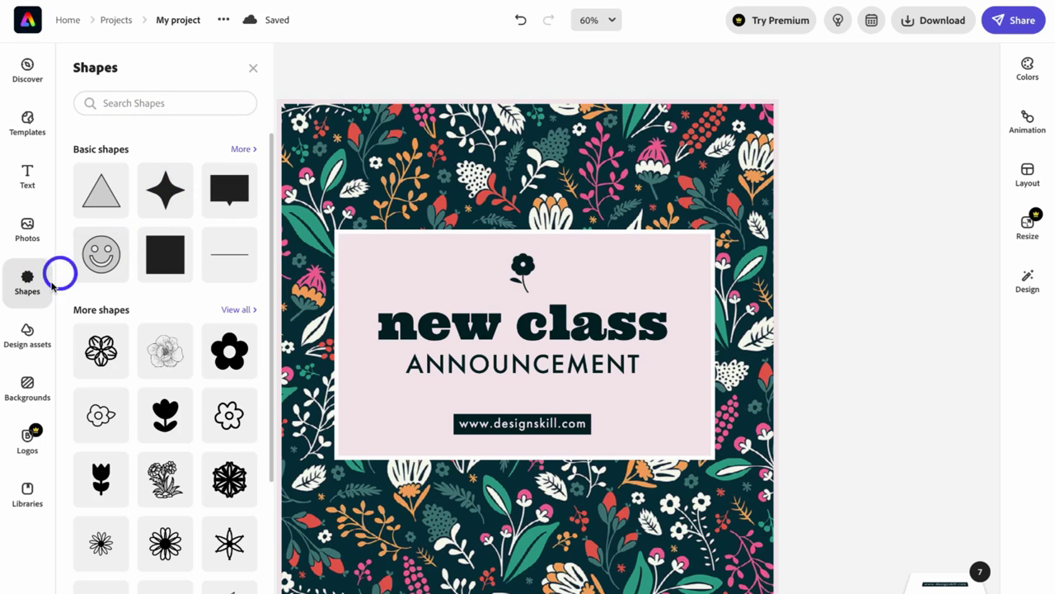
left_click(27, 334)
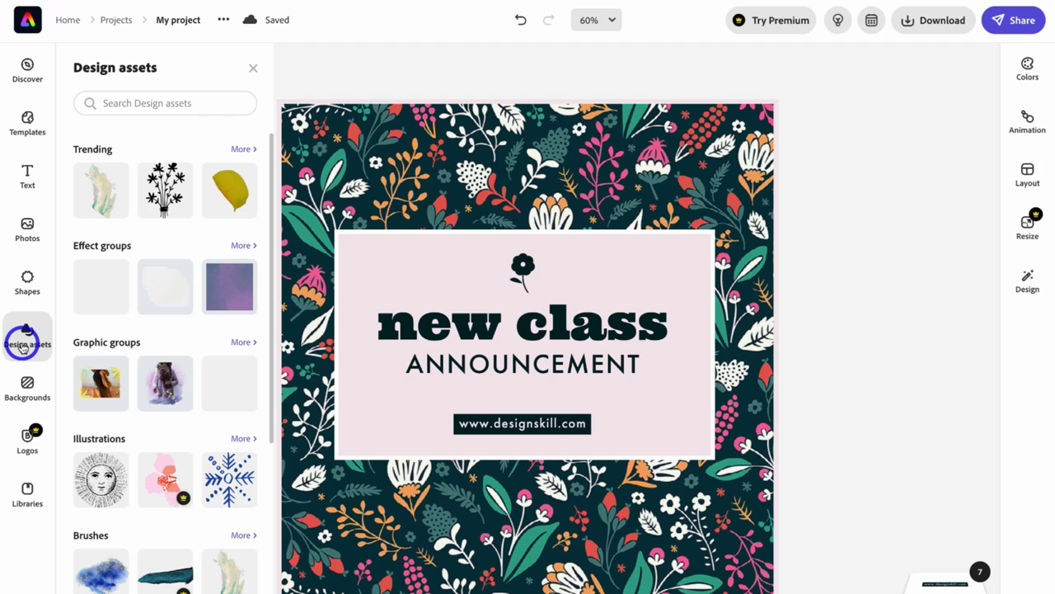
scroll(140, 317, "down", 5)
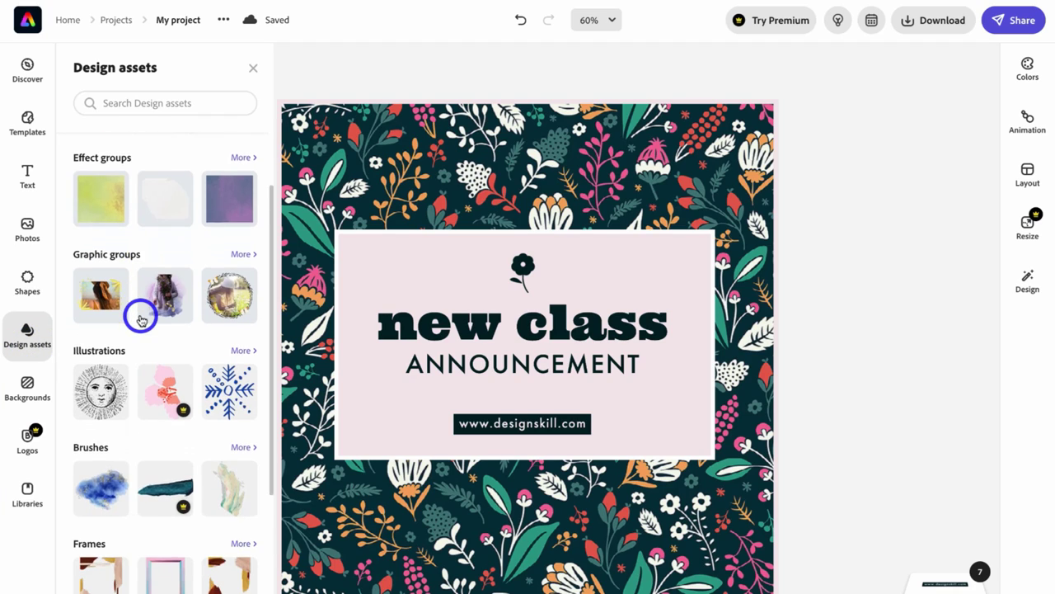
scroll(140, 320, "down", 2)
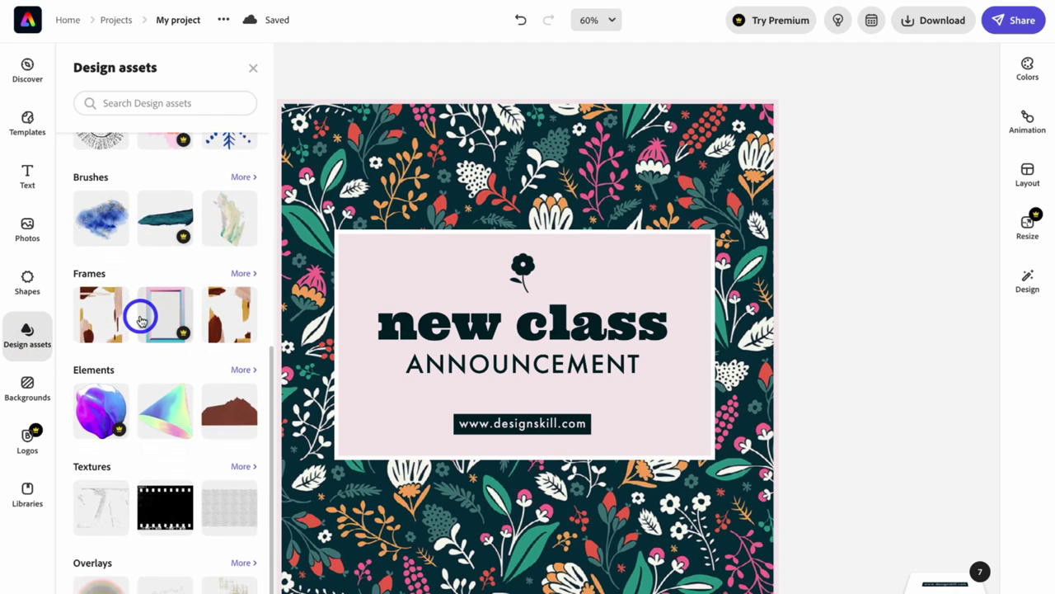
left_click(31, 384)
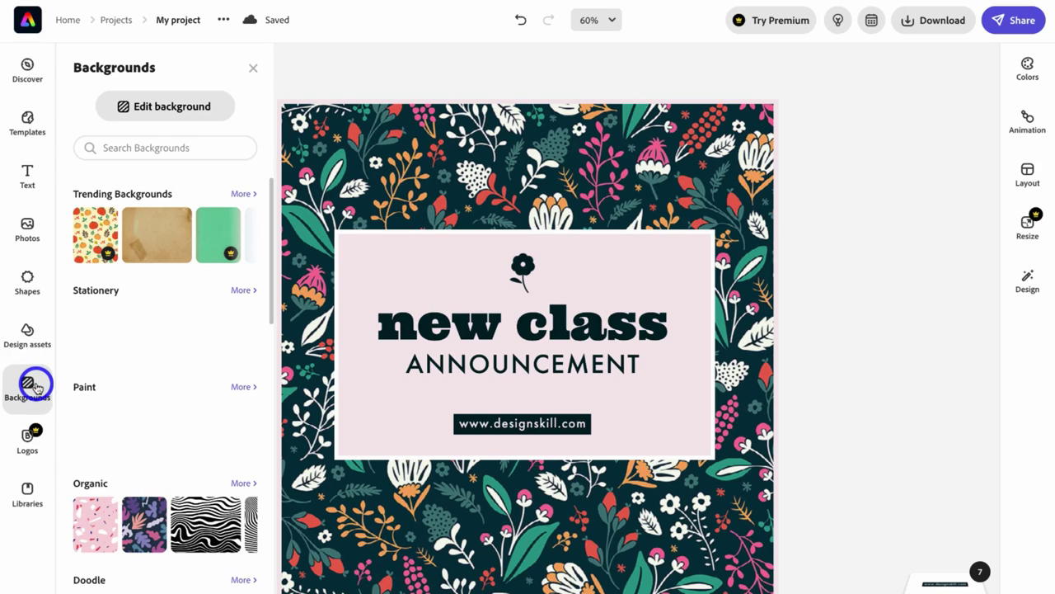
left_click(28, 438)
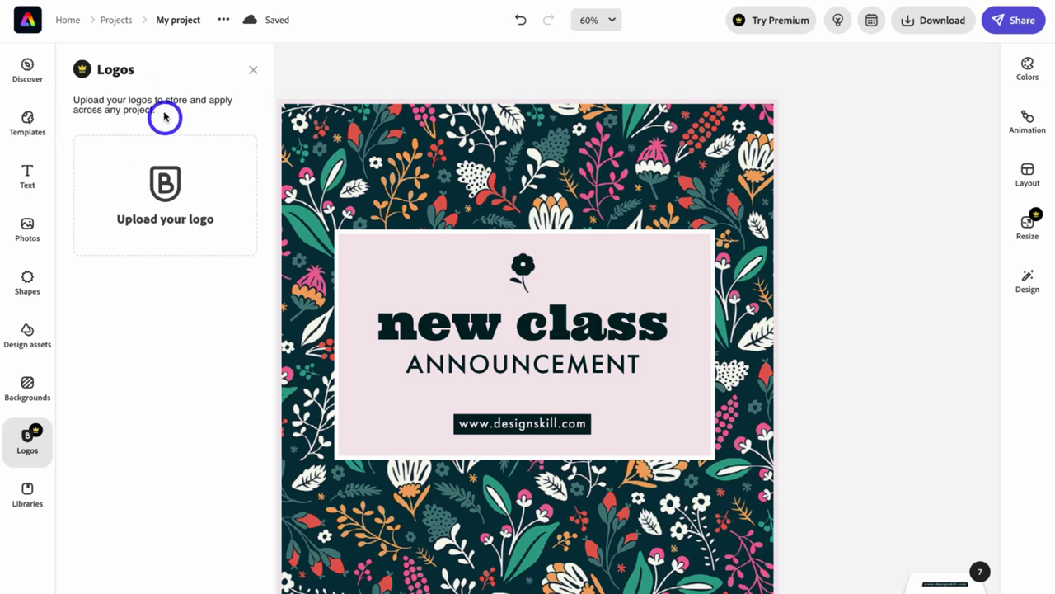
left_click(27, 493)
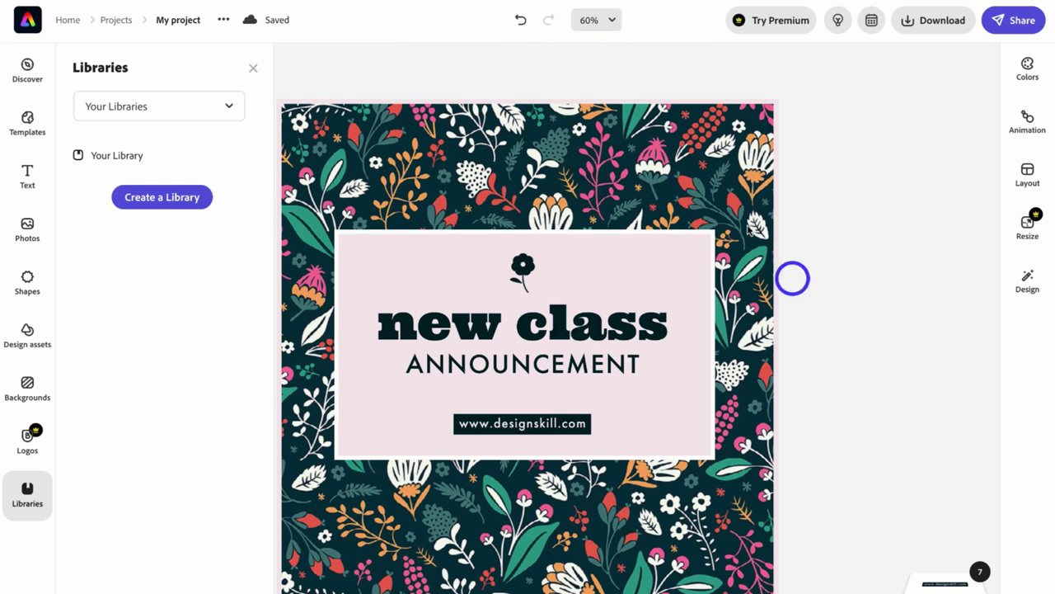
Try the canvas at 50% zoom, set the zoom to 75%, and close the Libraries view.
left_click(611, 24)
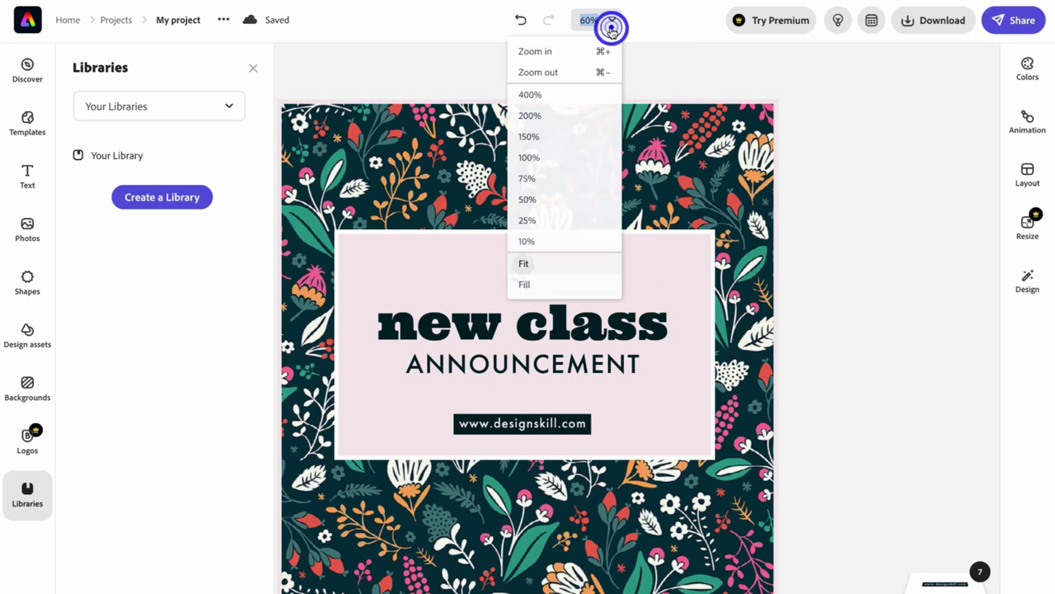
left_click(578, 199)
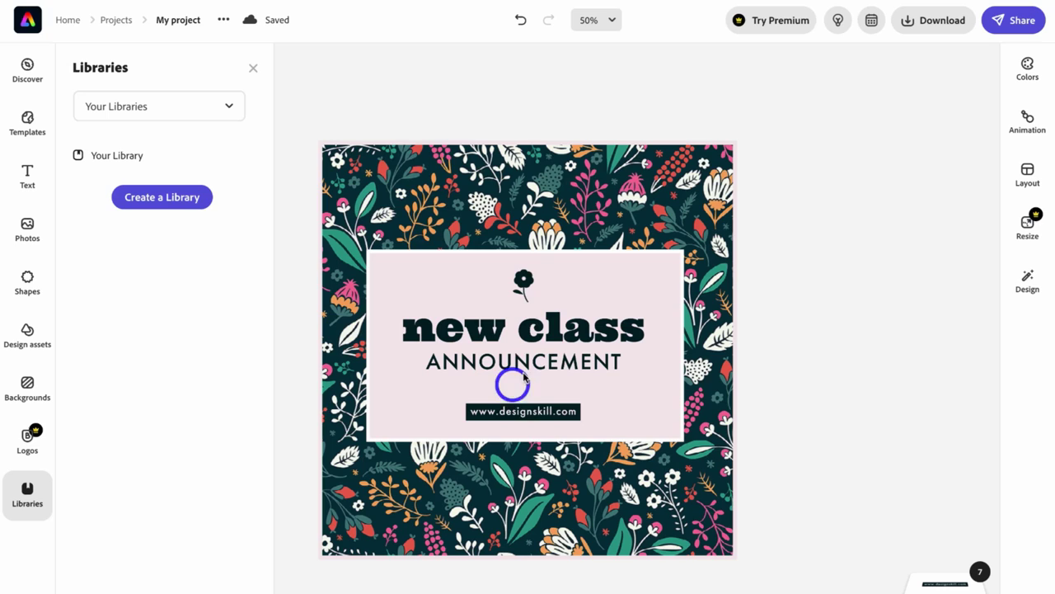
left_click(606, 23)
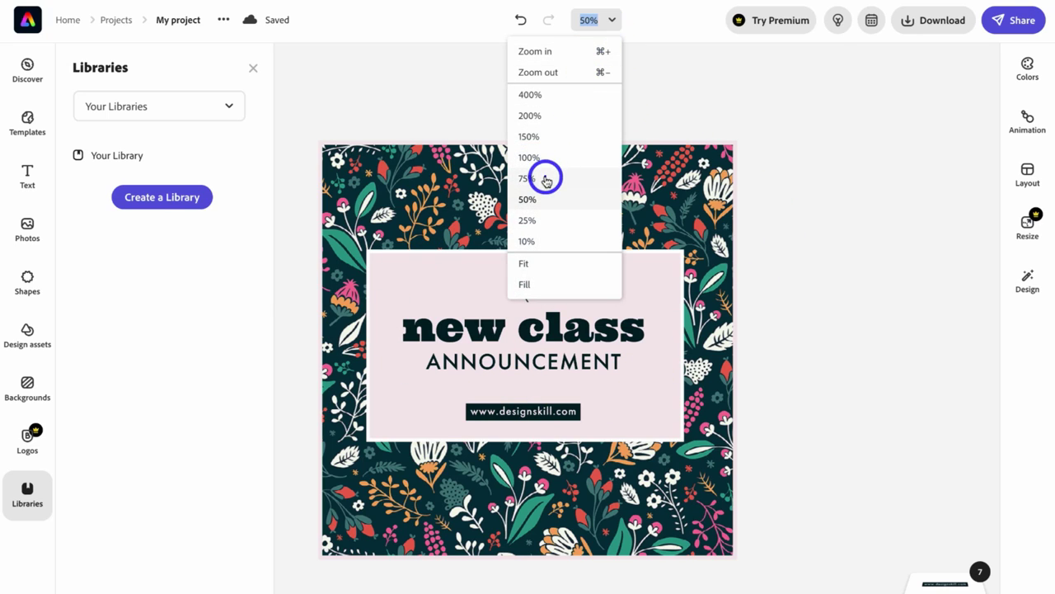
left_click(547, 177)
left_click(253, 68)
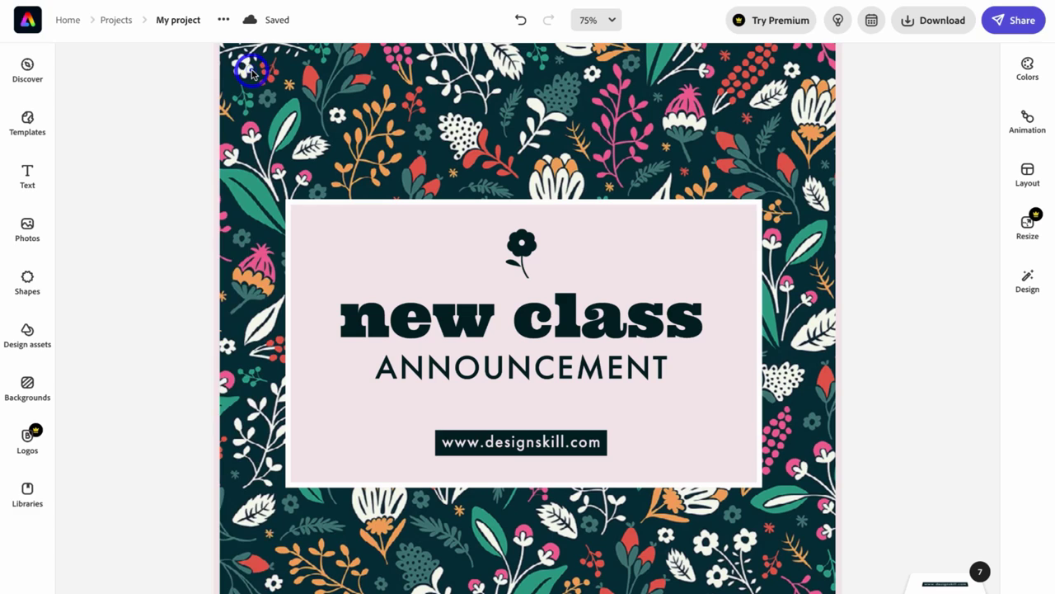
Fit the entire page in the view.
scroll(288, 198, "down", 3)
scroll(299, 224, "up", 3)
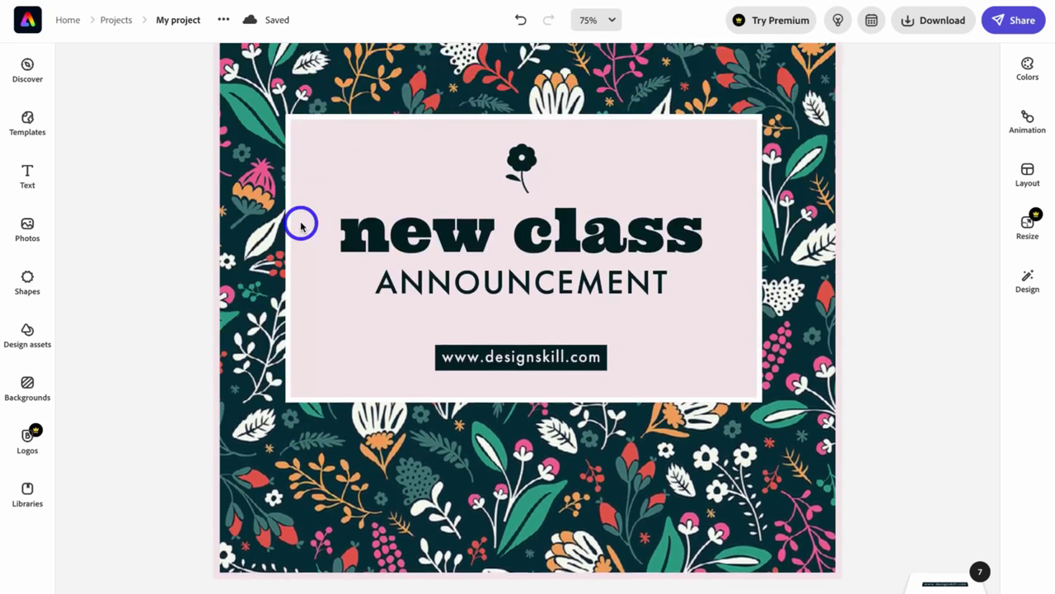
left_click(602, 25)
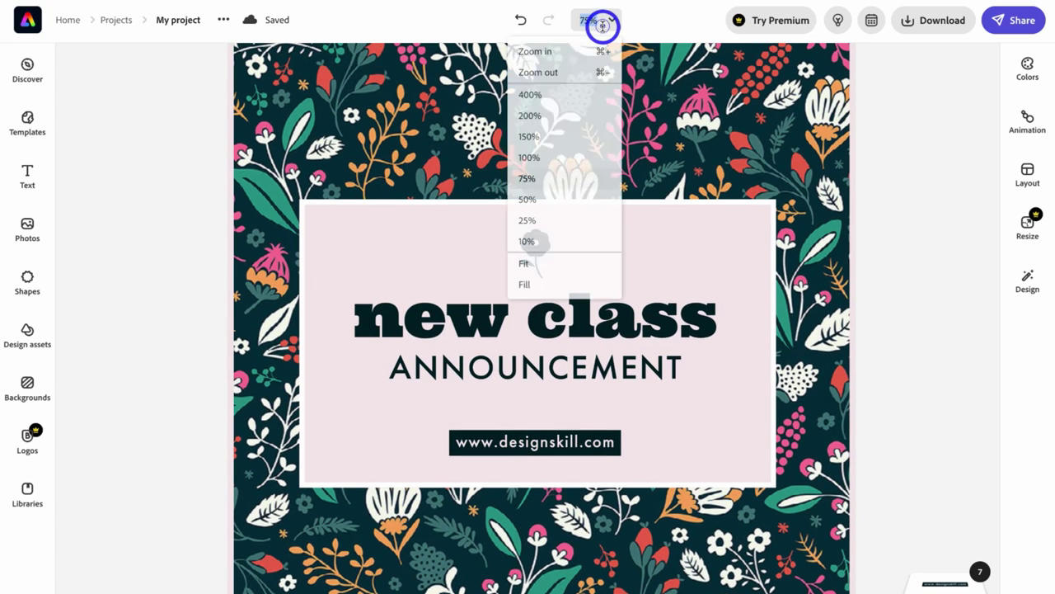
left_click(525, 264)
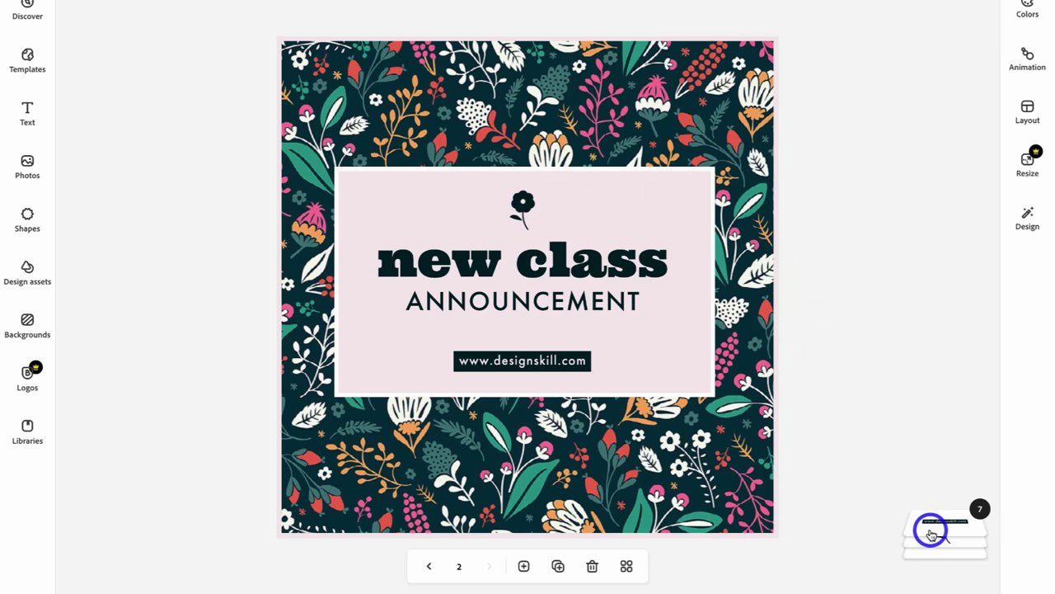
Move the pink rectangle to the top of the layer stack, then return it to just below the "new class" text.
left_click(932, 532)
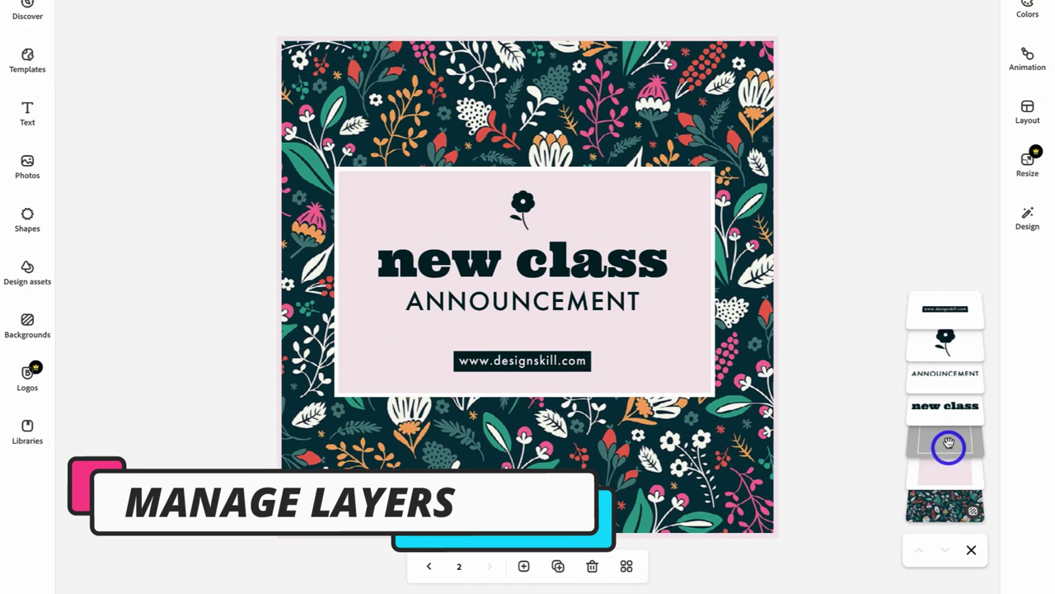
left_click_drag(949, 444, 943, 339)
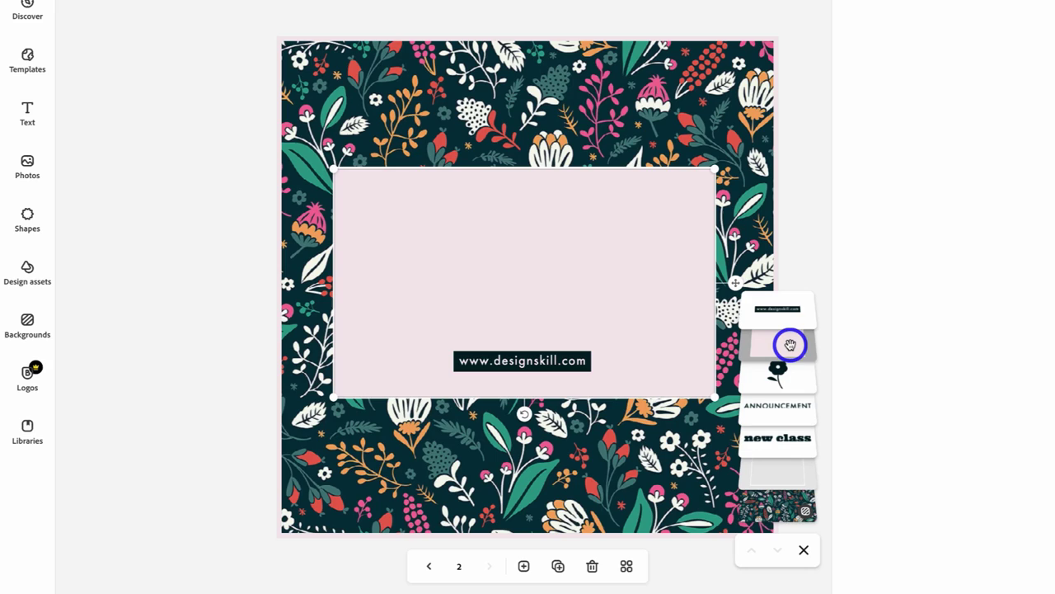
left_click_drag(789, 333, 782, 305)
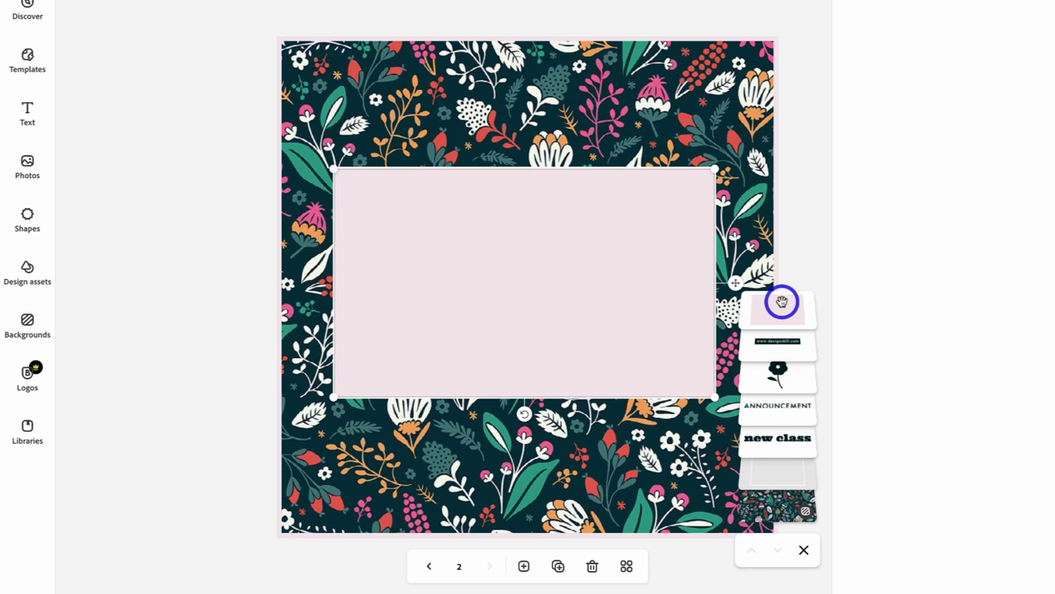
left_click_drag(782, 302, 786, 442)
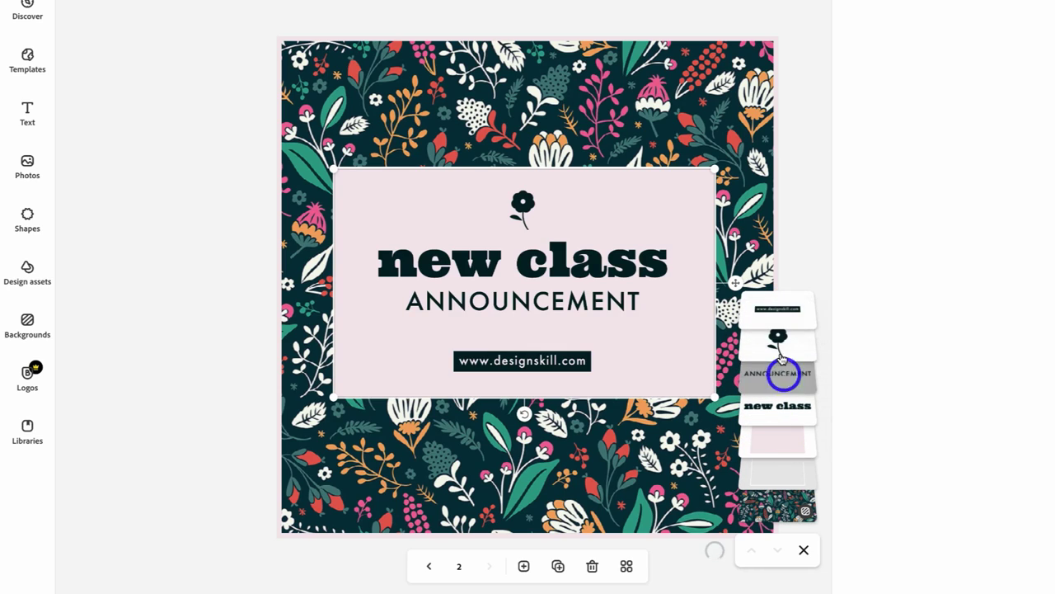
left_click(804, 550)
Check the editing options of the floral background and of the pink rectangle.
left_click(752, 487)
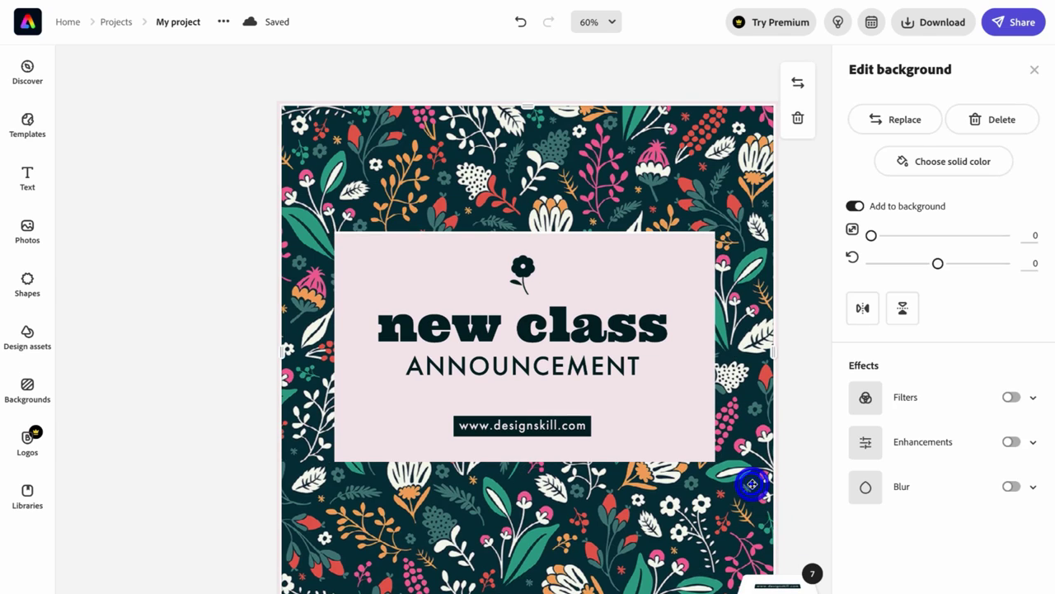
left_click(689, 440)
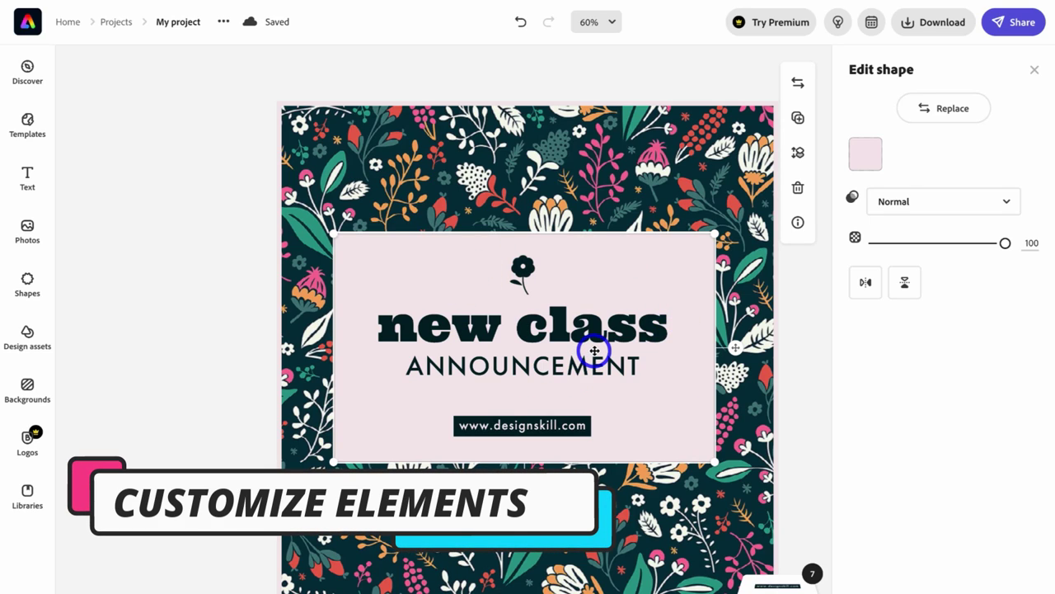
Replace the small flower above the heading with the leafy flower-bunch shape and enlarge it slightly.
left_click(527, 283)
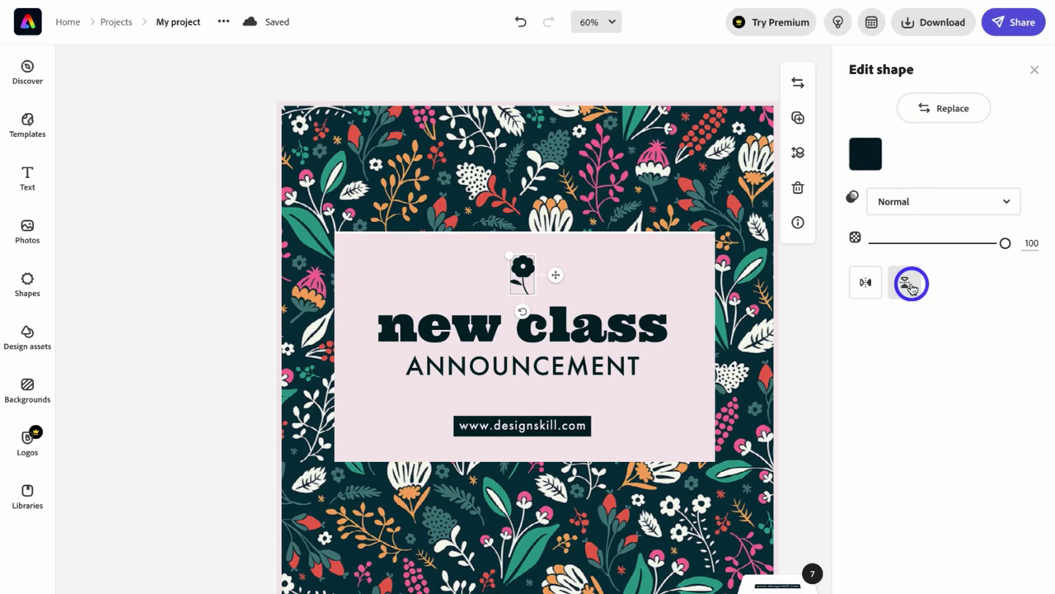
left_click(943, 110)
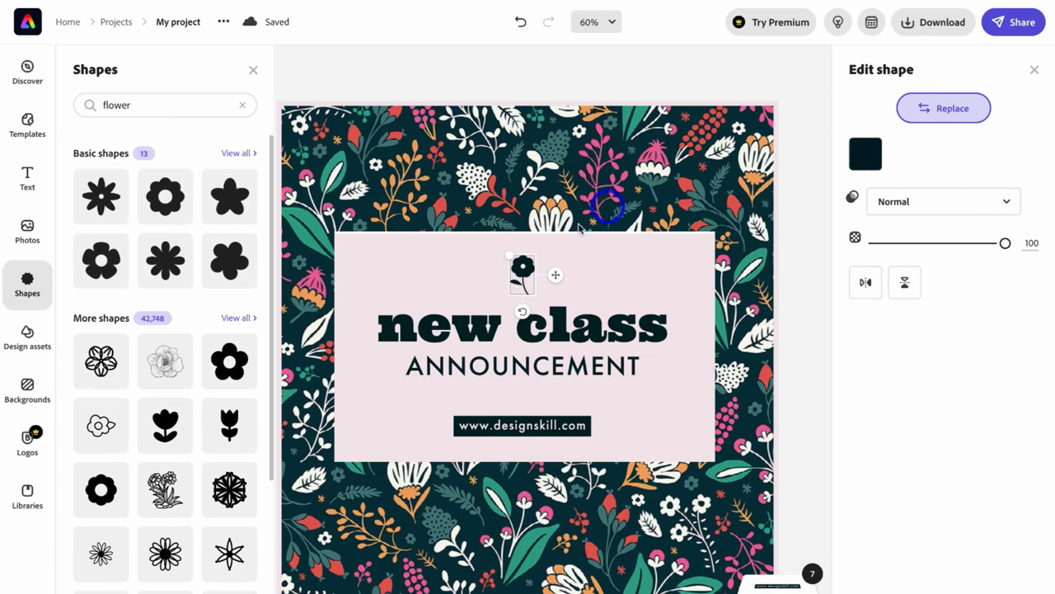
scroll(192, 379, "down", 1)
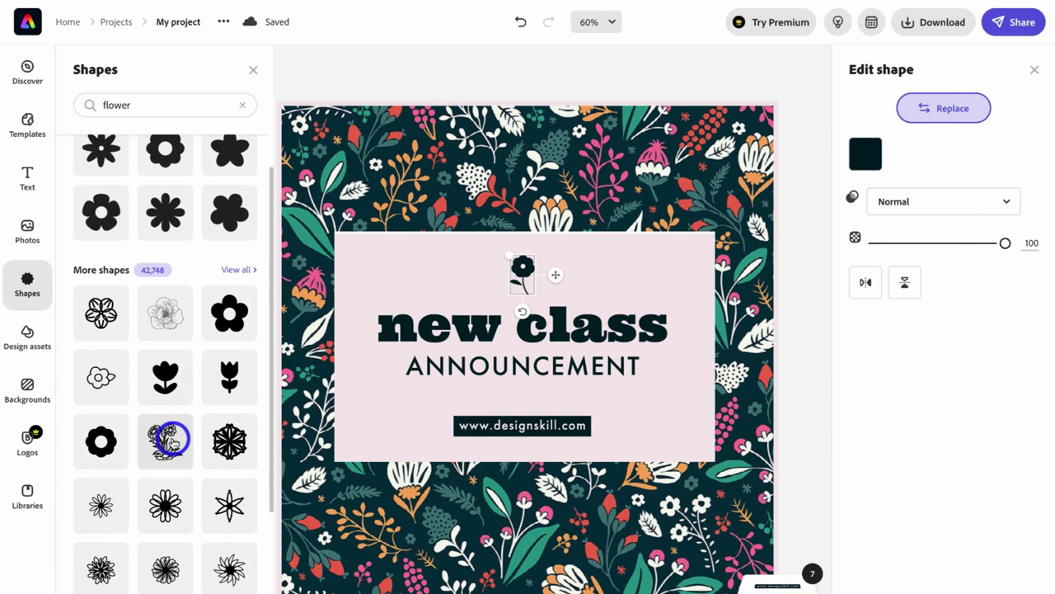
left_click(167, 438)
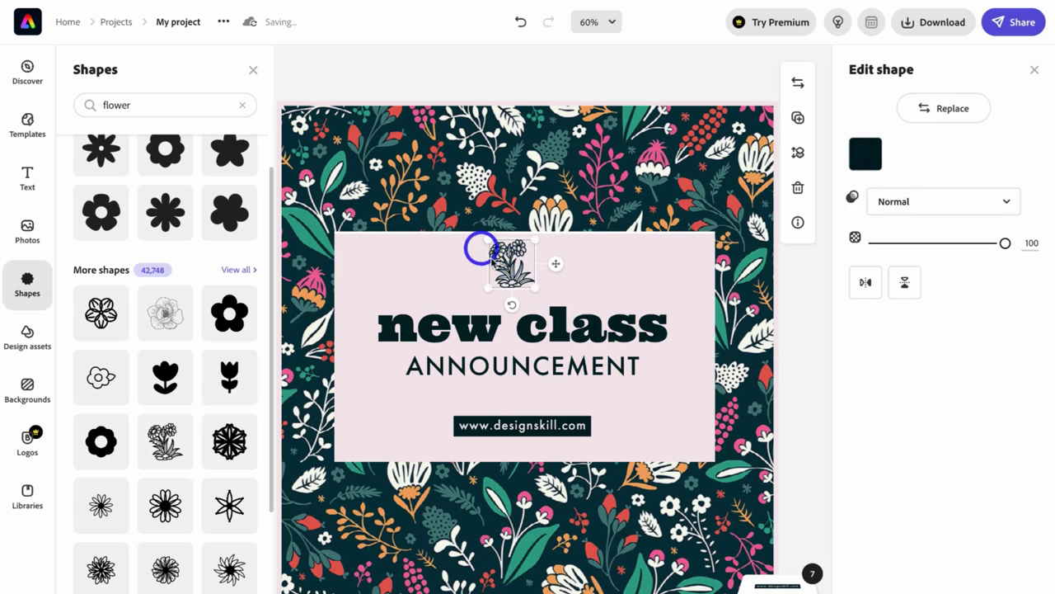
left_click_drag(534, 287, 550, 303)
left_click(620, 282)
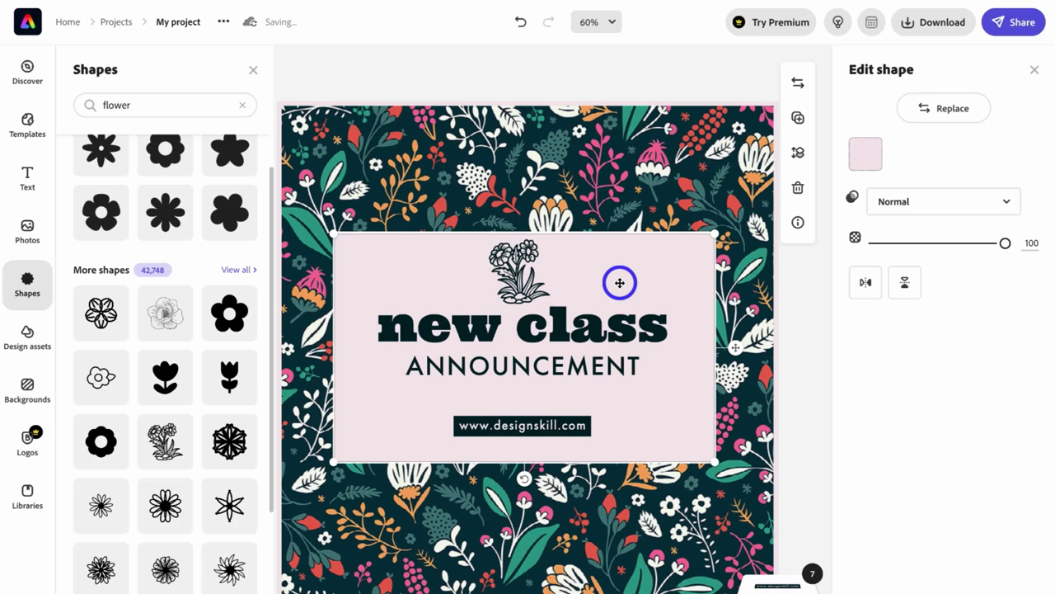
Move the "new class" and "ANNOUNCEMENT" texts together slightly down, away from the flower shape.
left_click(621, 321)
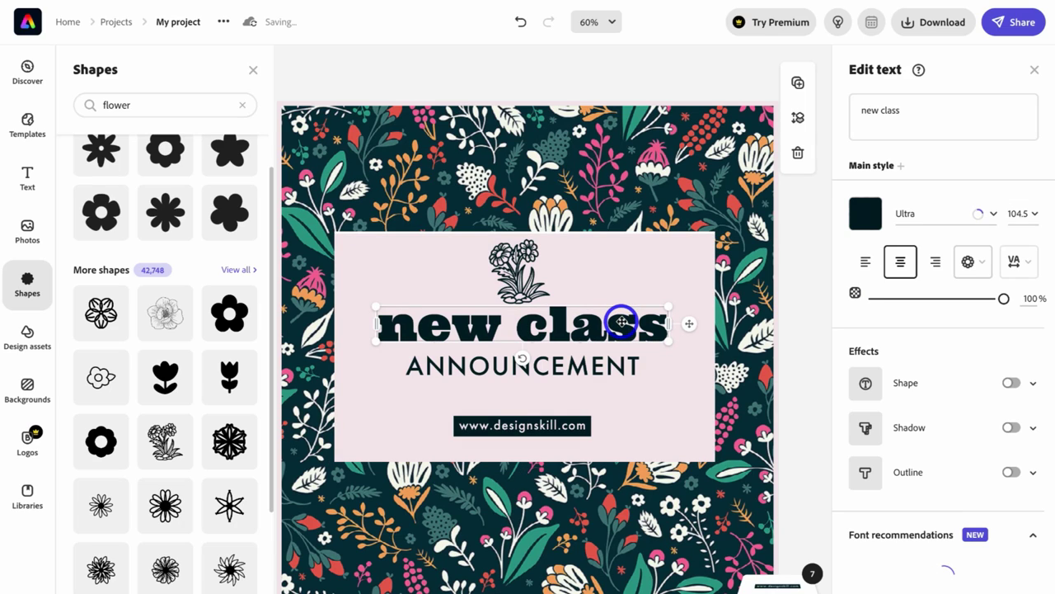
left_click(612, 366, "shift")
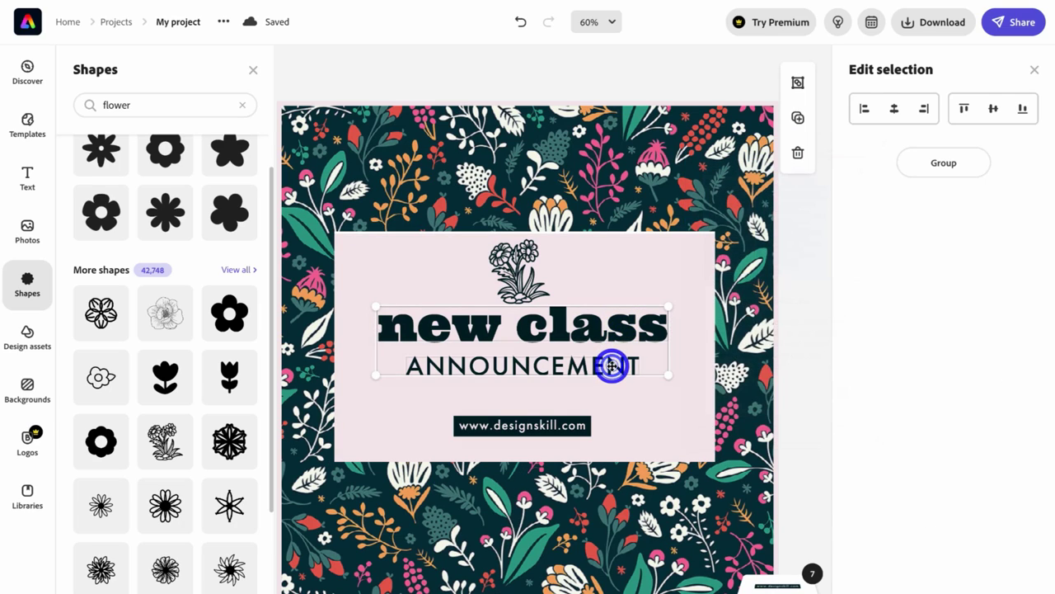
left_click_drag(612, 338, 614, 353)
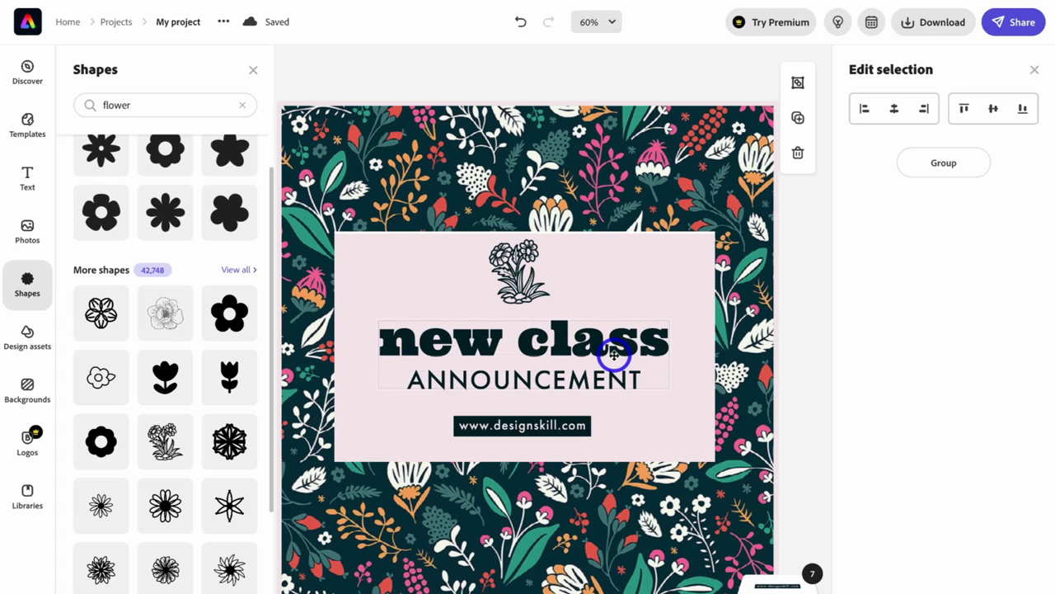
Recolor the pink rectangle light orange, trying a strong orange first.
left_click(682, 288)
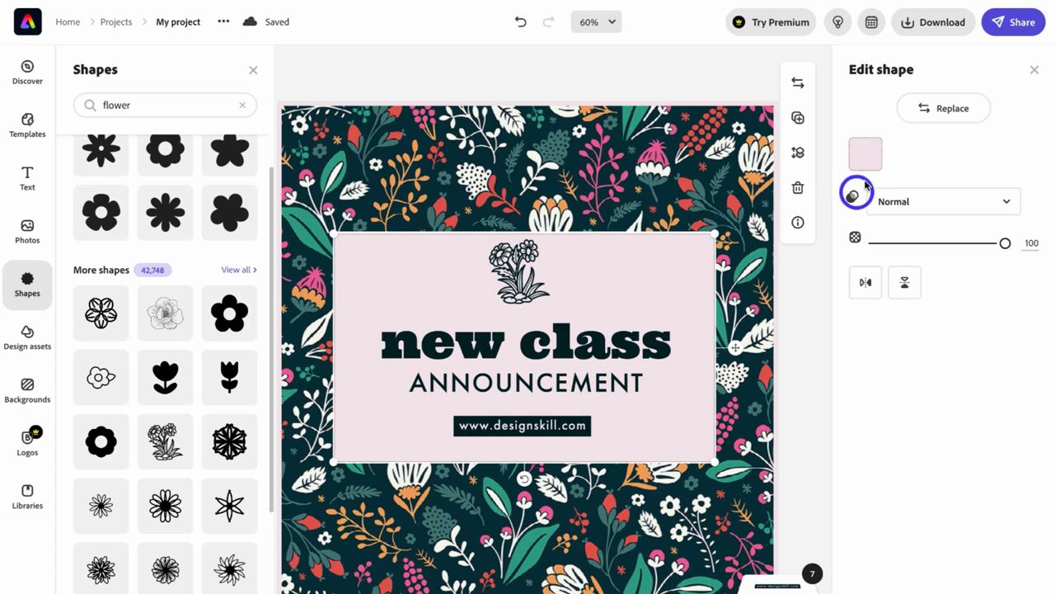
left_click(865, 154)
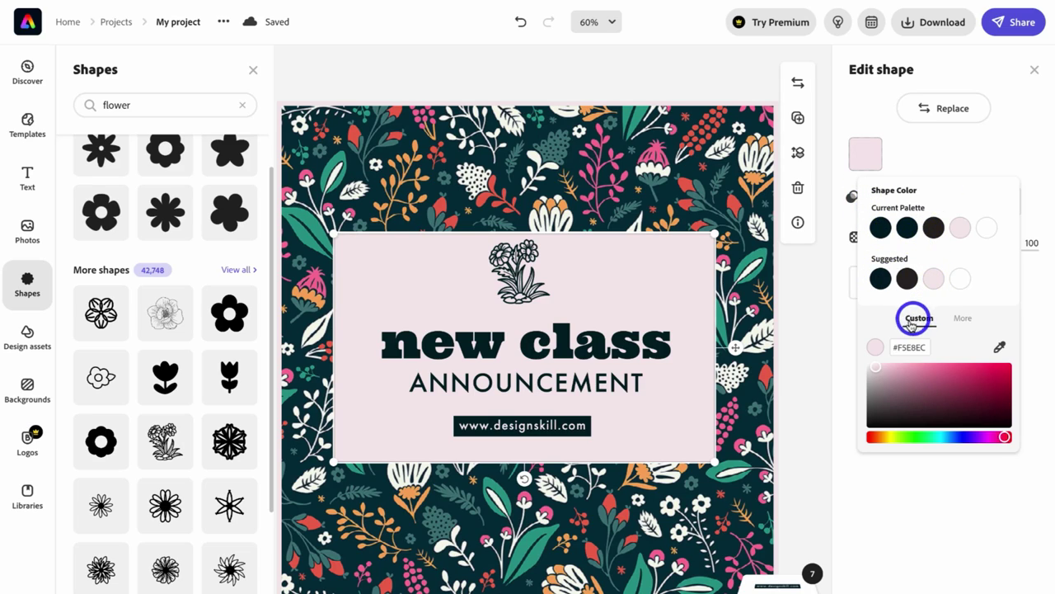
left_click(965, 319)
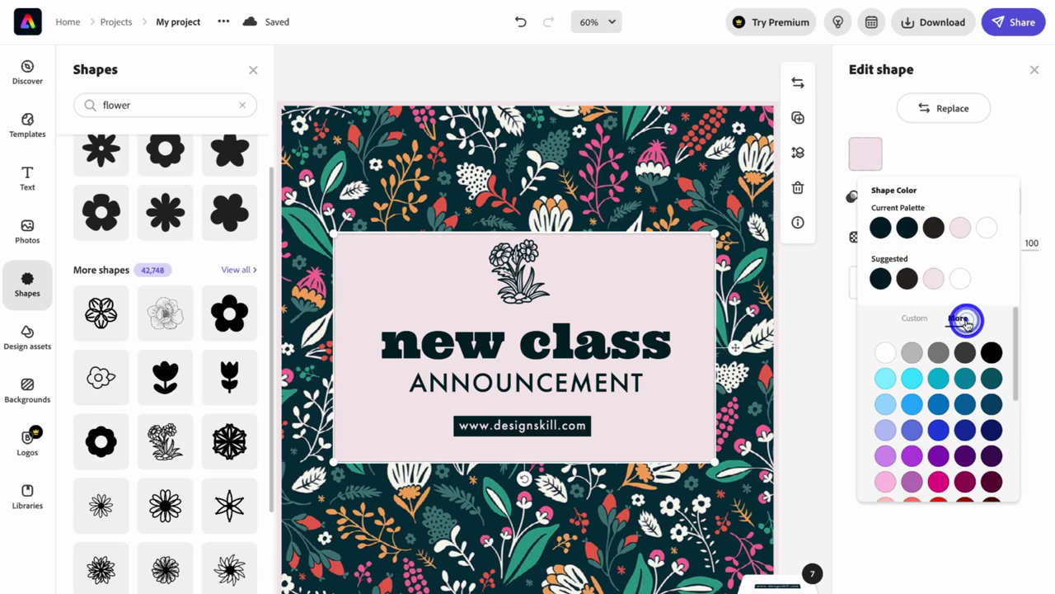
scroll(967, 363, "down", 5)
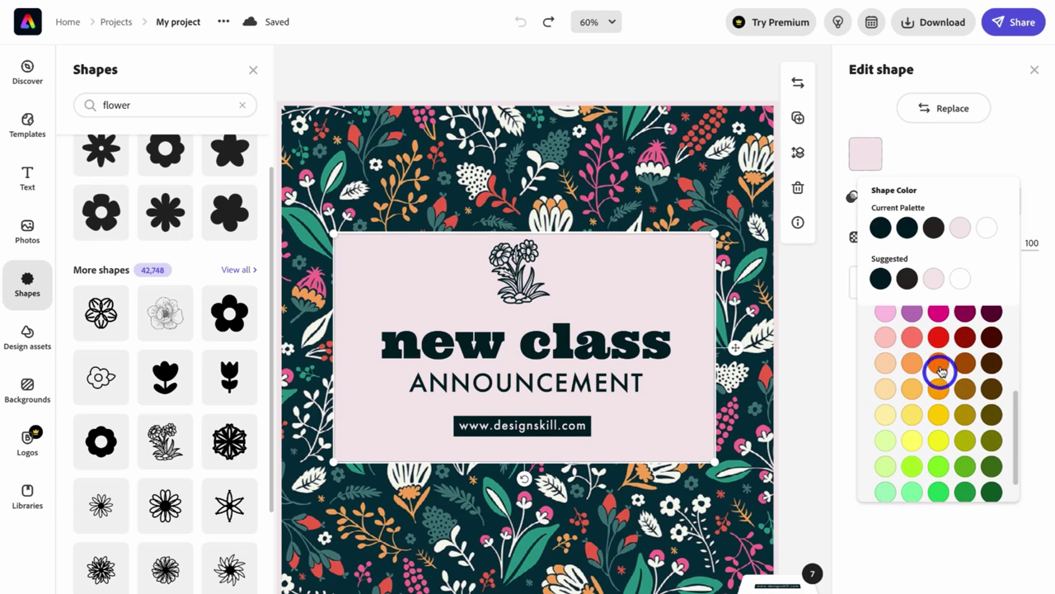
left_click(939, 364)
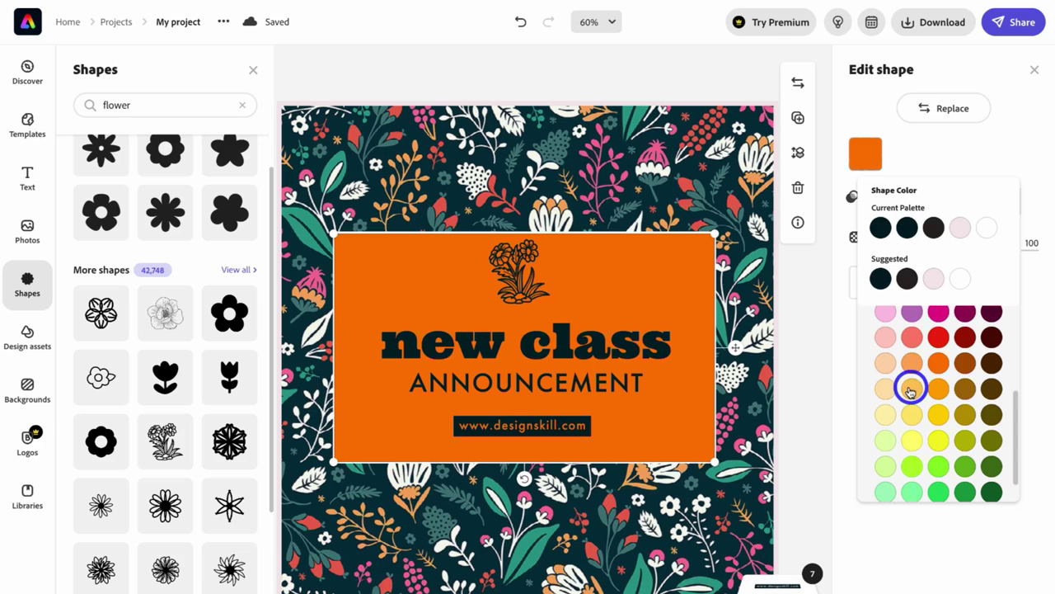
left_click(914, 388)
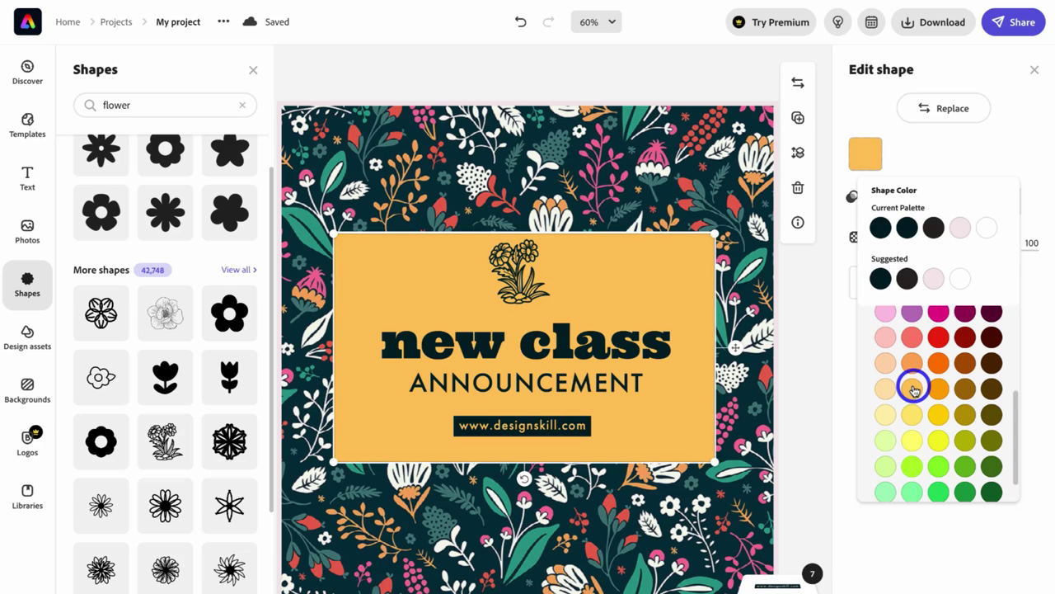
Change the "new class" heading to "Flower Festival" and shrink it to size 80 so it fits inside the rectangle.
left_click(607, 348)
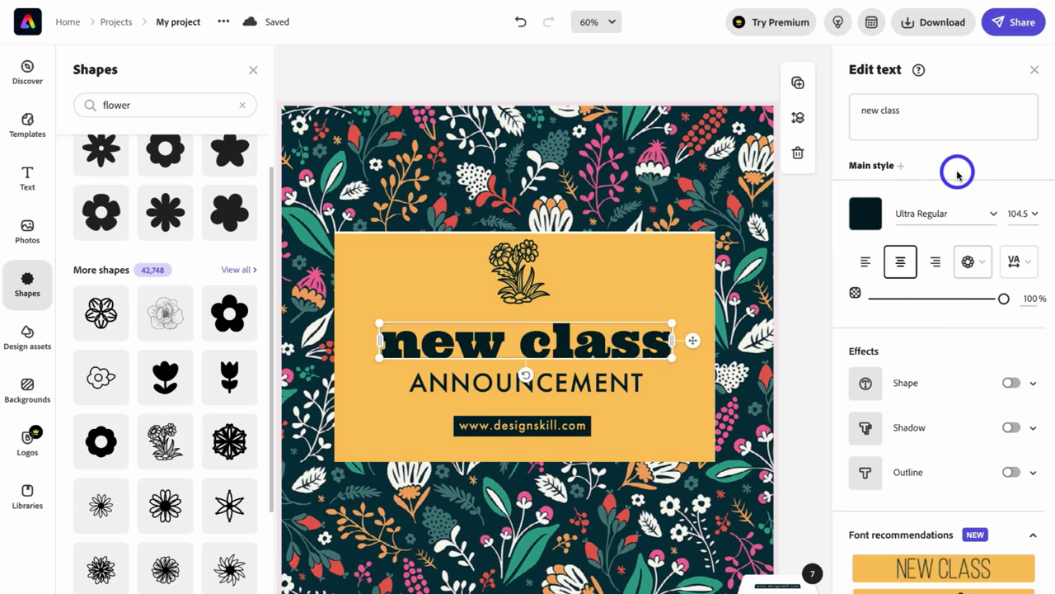
left_click_drag(921, 111, 853, 111)
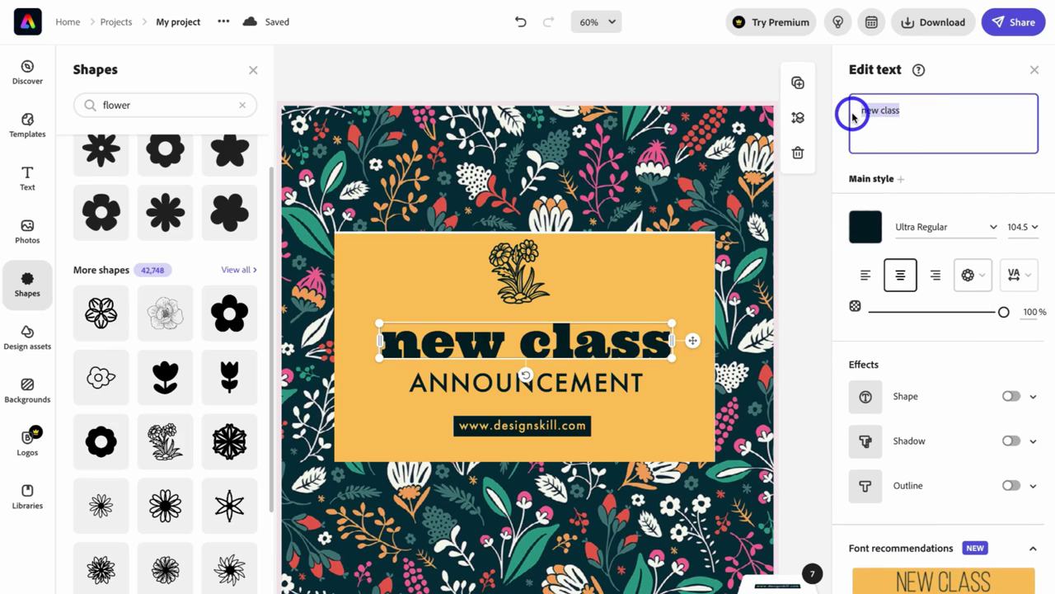
type("Flower Festival")
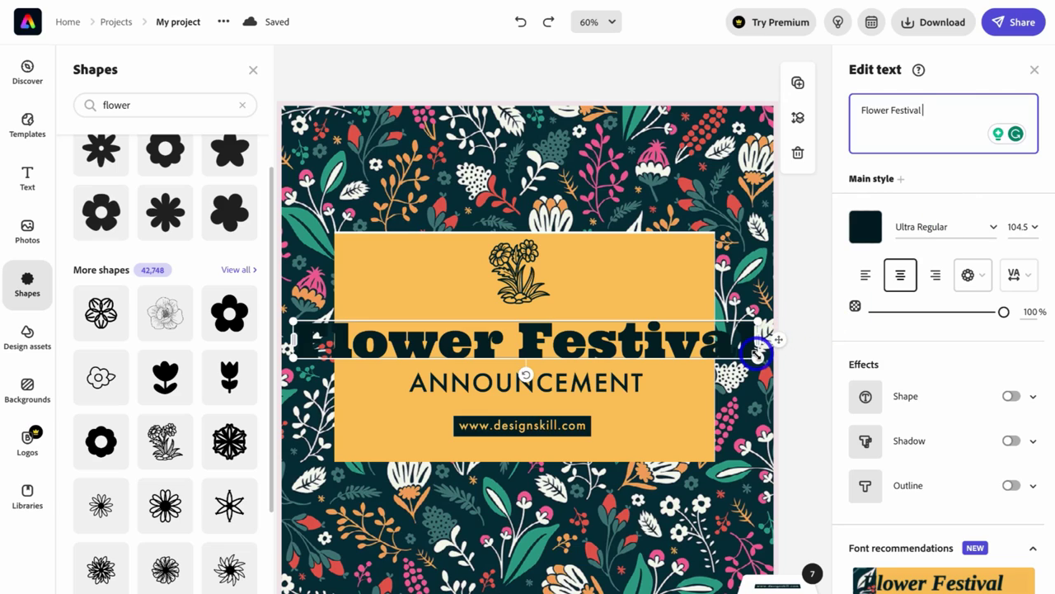
left_click_drag(756, 354, 702, 349)
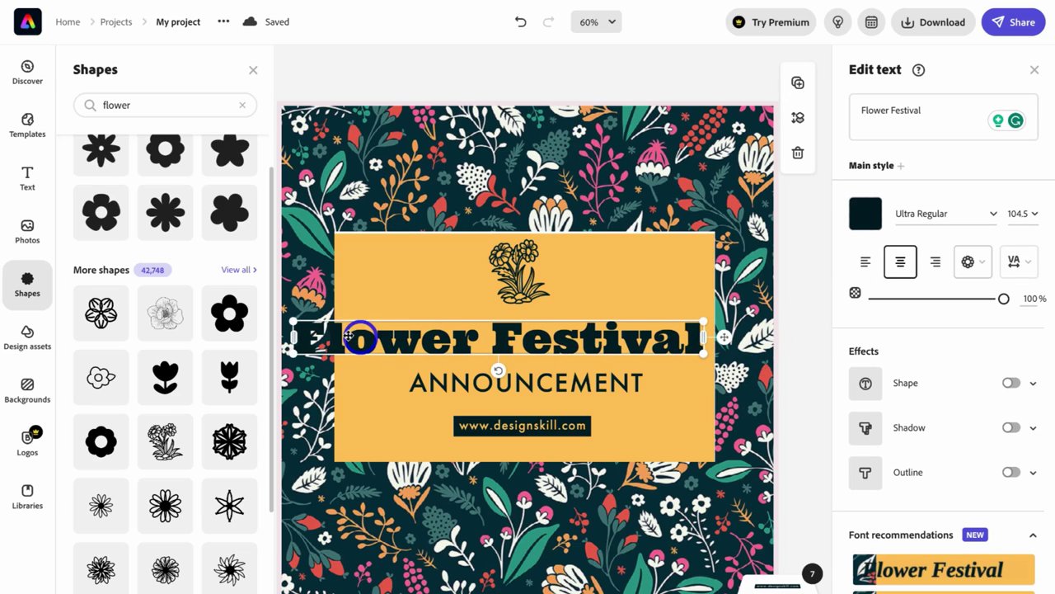
left_click_drag(293, 323, 346, 336)
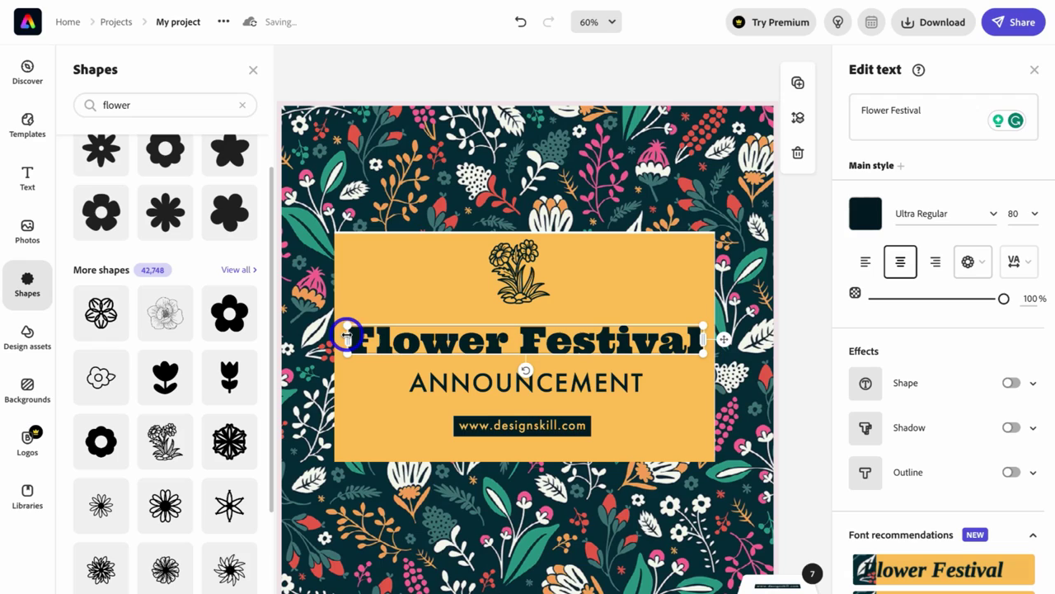
Examine the heading's text size, font, color, opacity, effects and font recommendation options.
left_click(1032, 213)
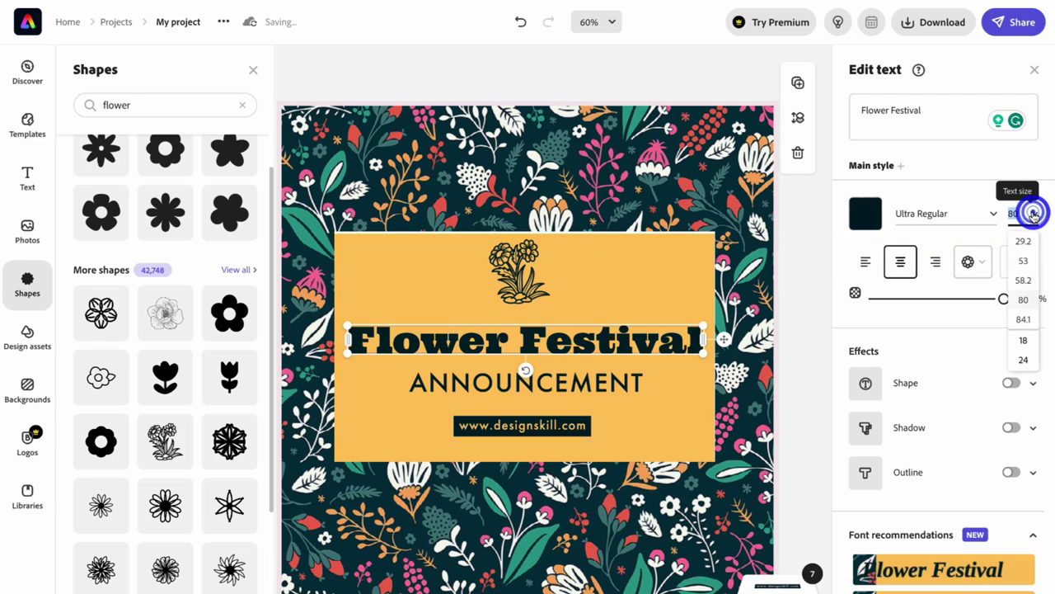
left_click(979, 213)
left_click(866, 214)
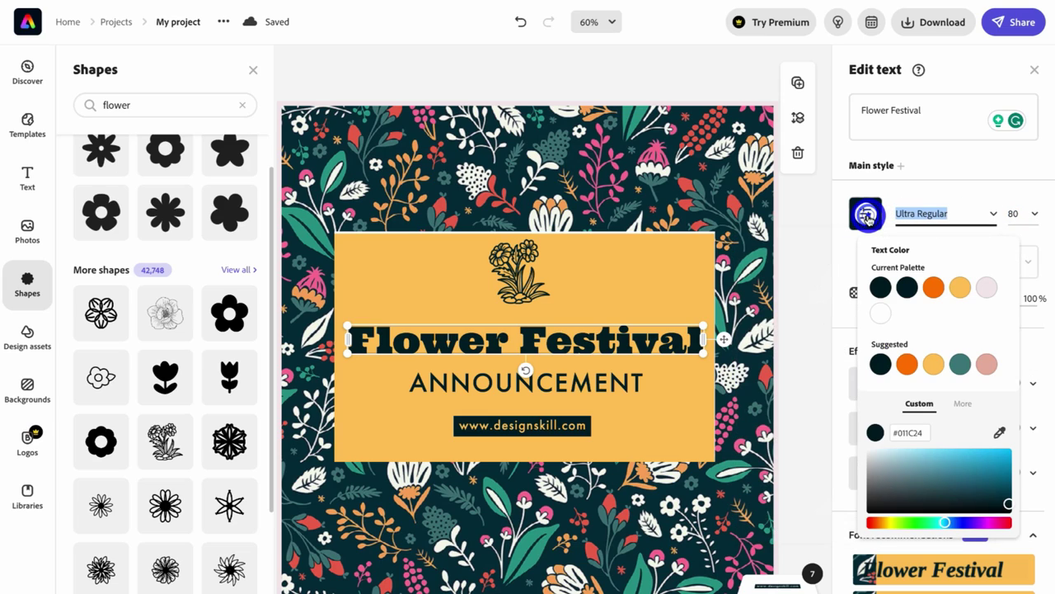
left_click(841, 247)
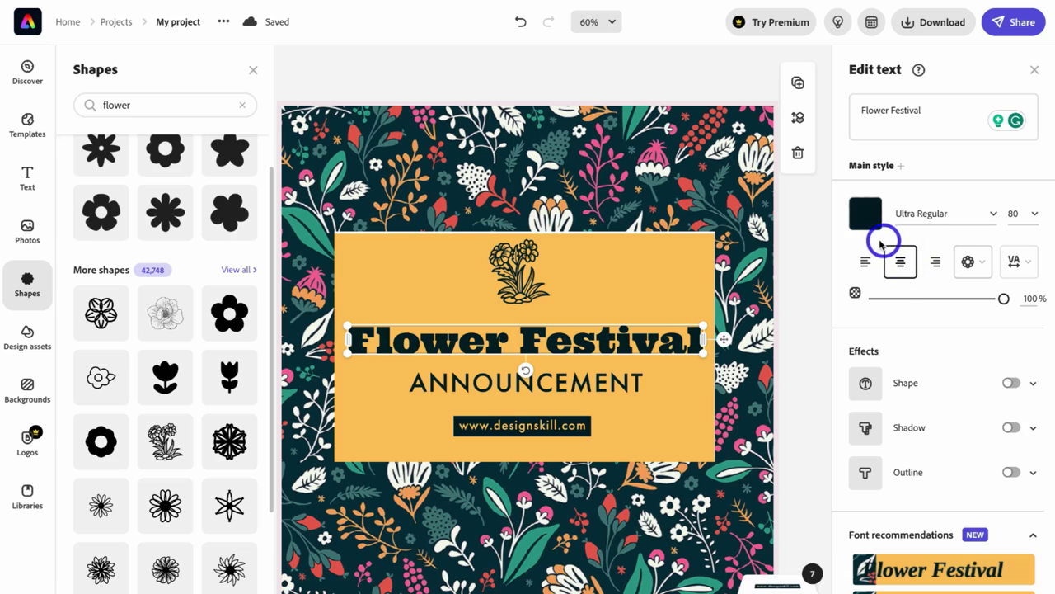
mouse_move(1003, 301)
left_mouse_down()
mouse_move(947, 297)
mouse_move(1003, 299)
left_mouse_up()
scroll(998, 315, "down", 1)
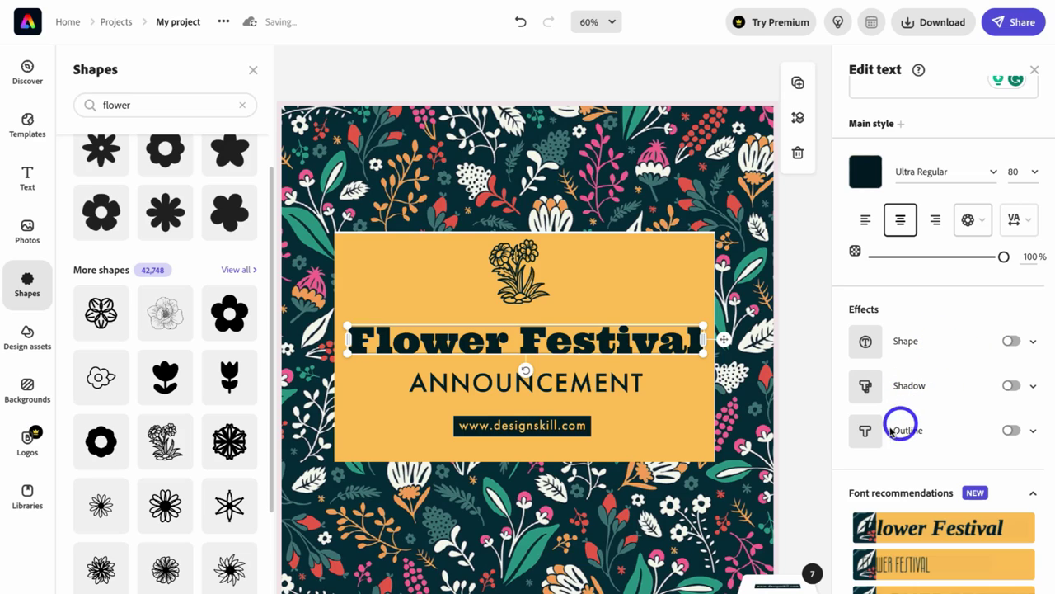
scroll(937, 430, "down", 1)
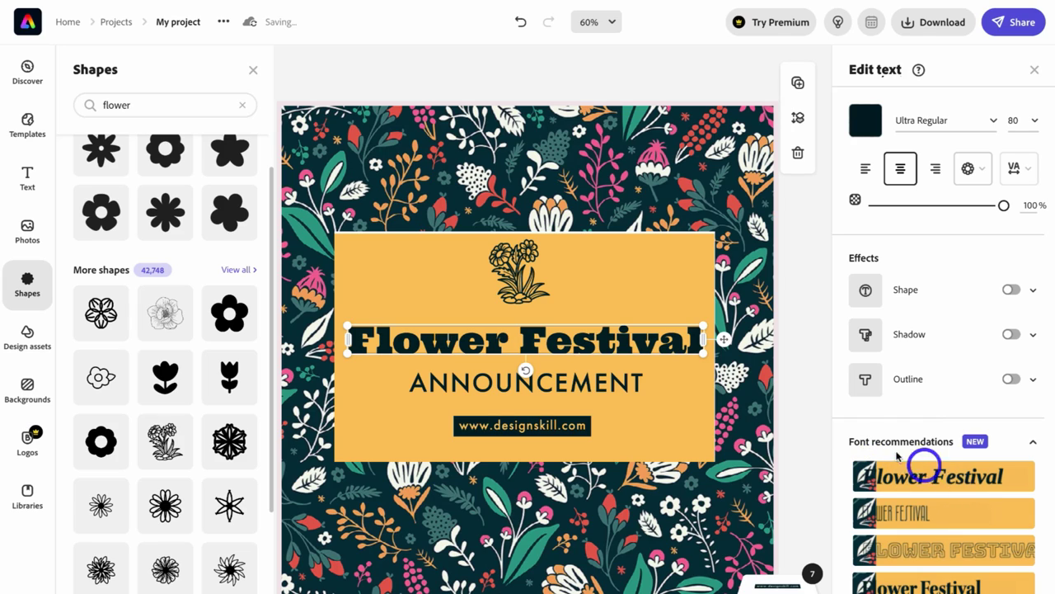
Look over the ready-made text designs and the formatting options of the website address text.
left_click(29, 180)
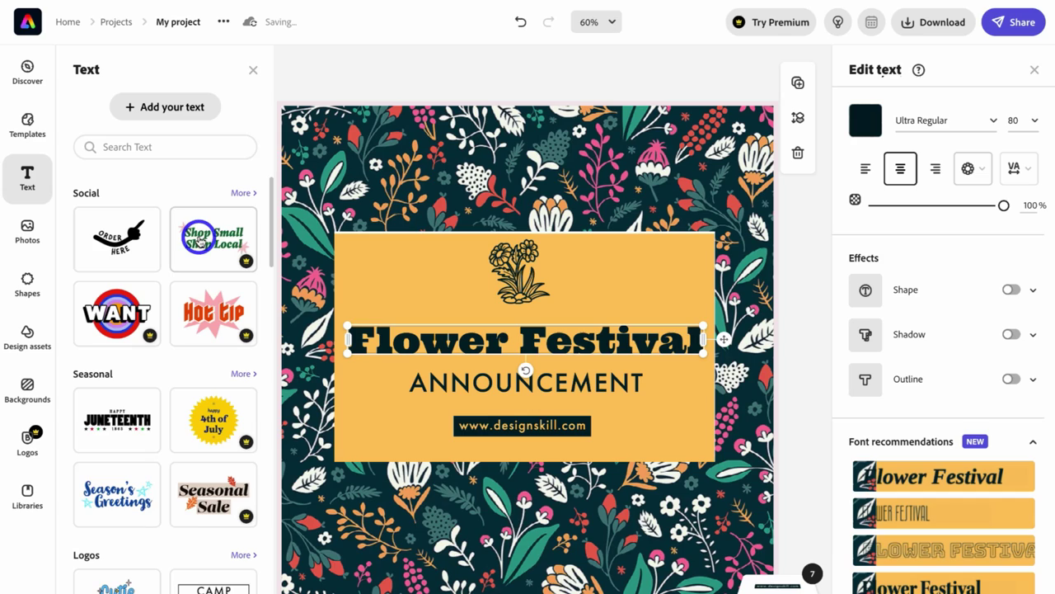
left_click(512, 421)
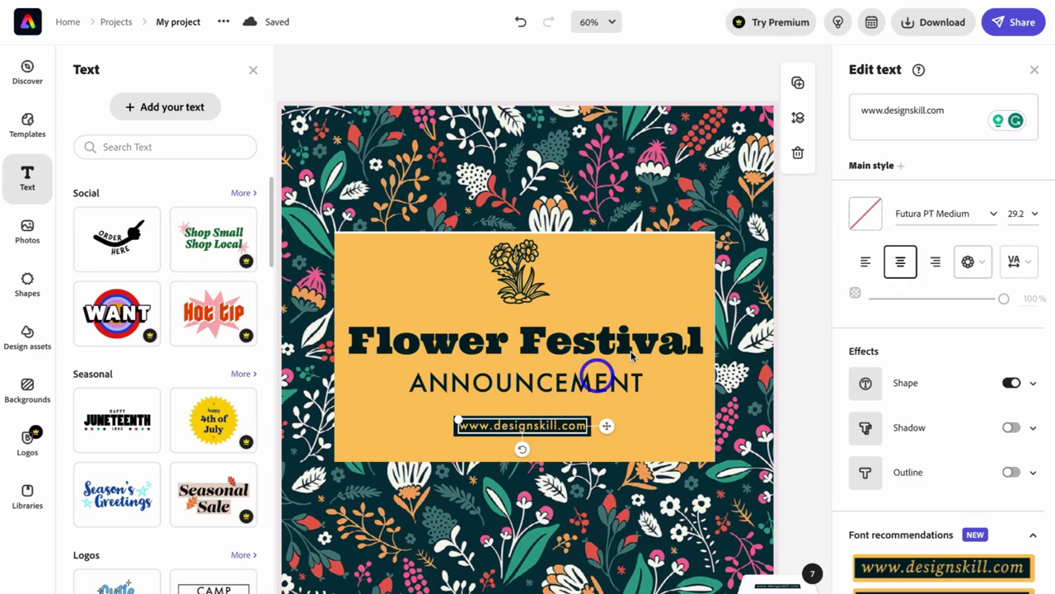
double_click(926, 110)
type("flowerfestival")
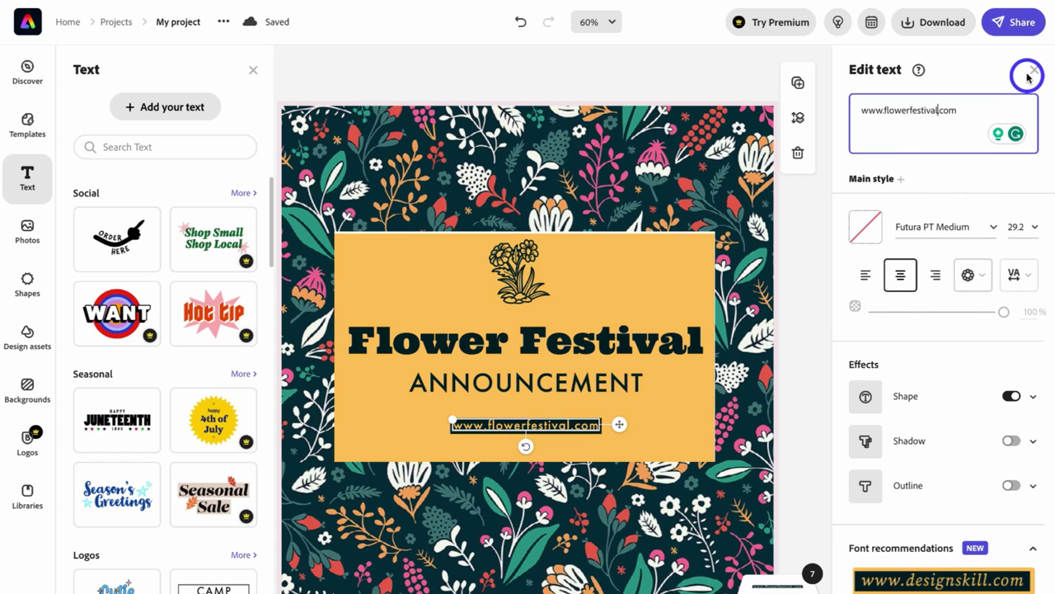
left_click(1031, 70)
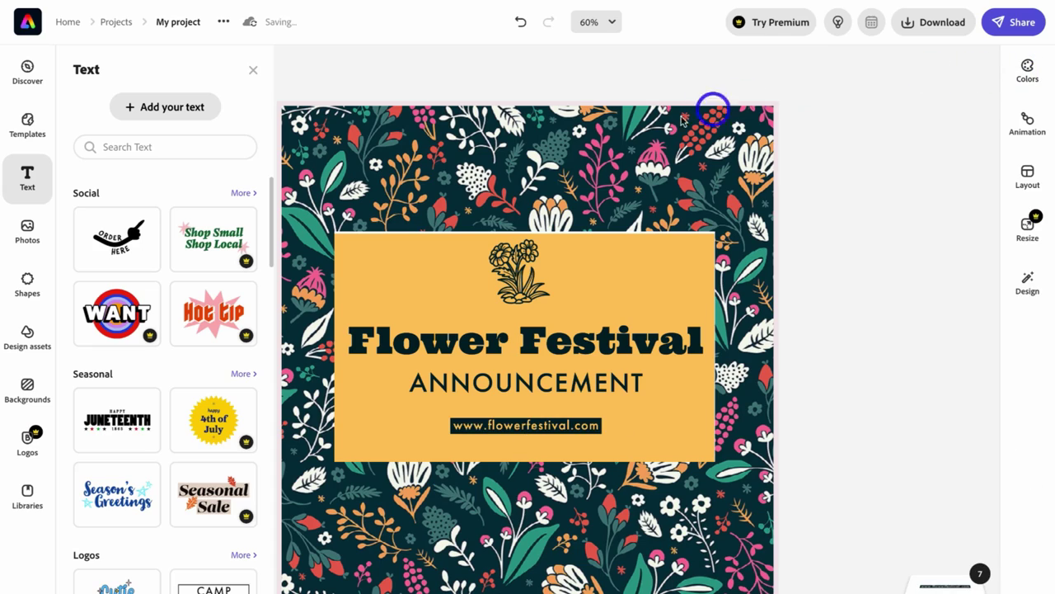
Search the stock photos for "flowers".
left_click(29, 235)
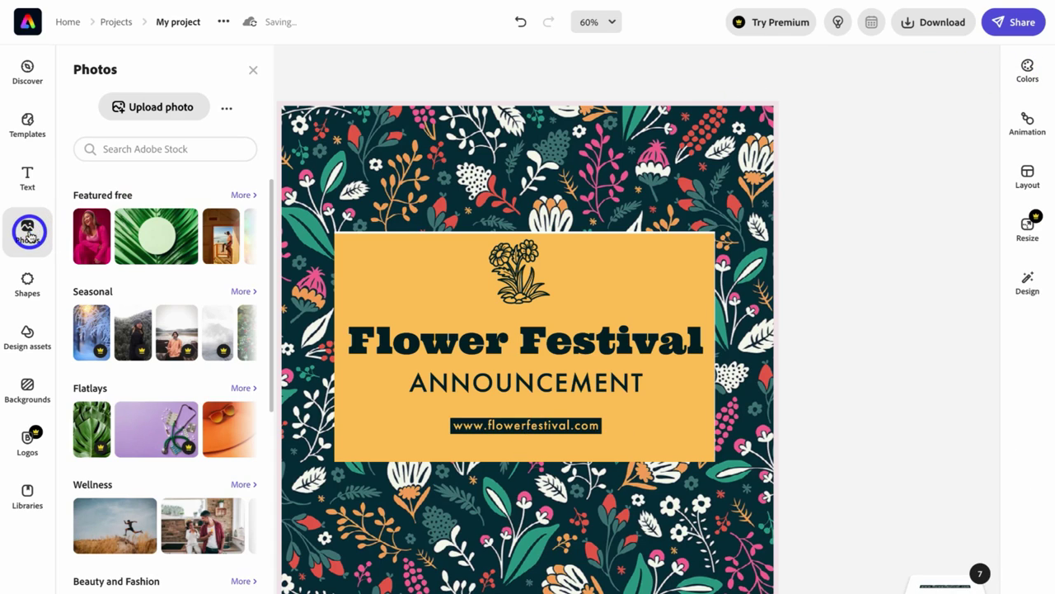
left_click(117, 151)
left_click(394, 144)
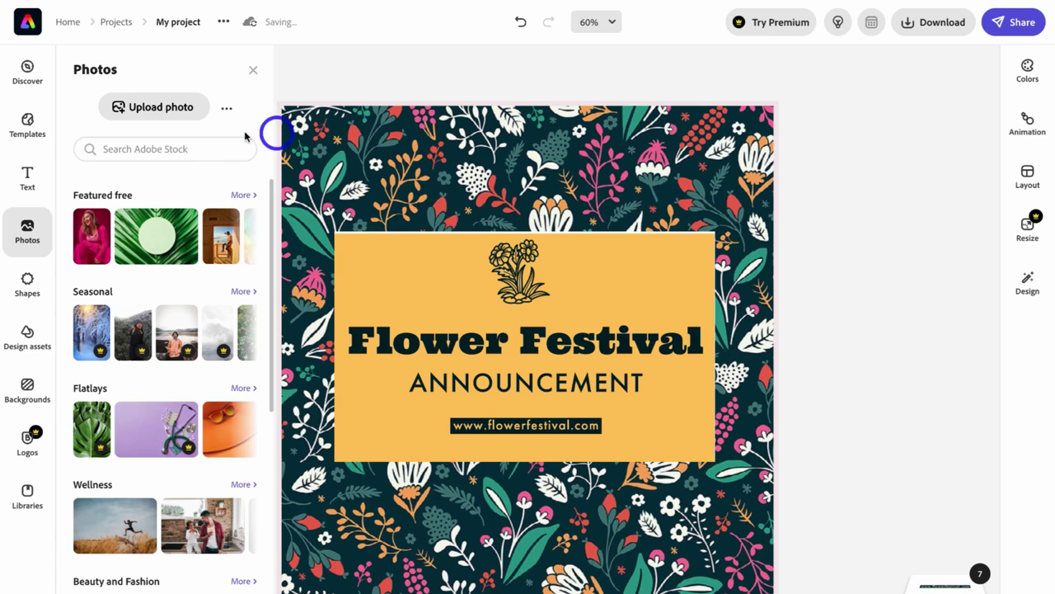
left_click(153, 149)
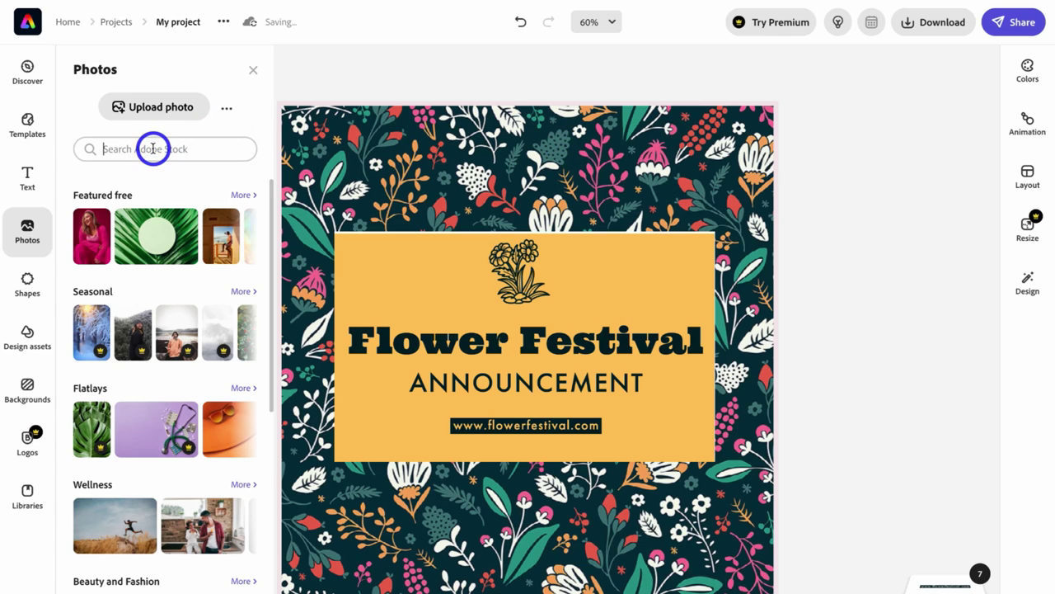
type("flowers")
key("Return")
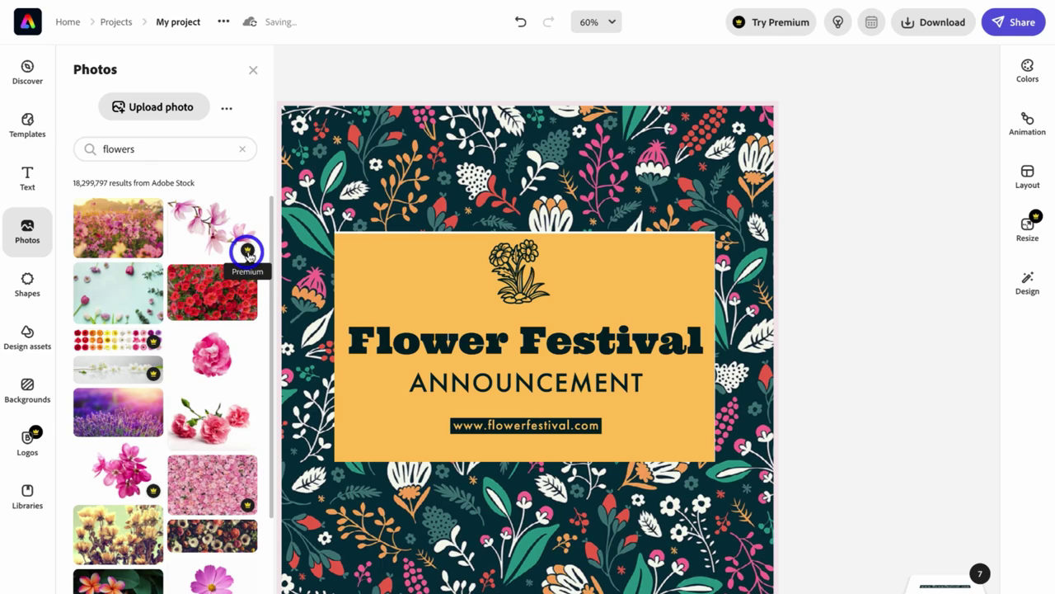
Add the pale blue photo with scattered tulips to the design and enlarge it to cover the whole page.
left_click(115, 301)
left_click(475, 204)
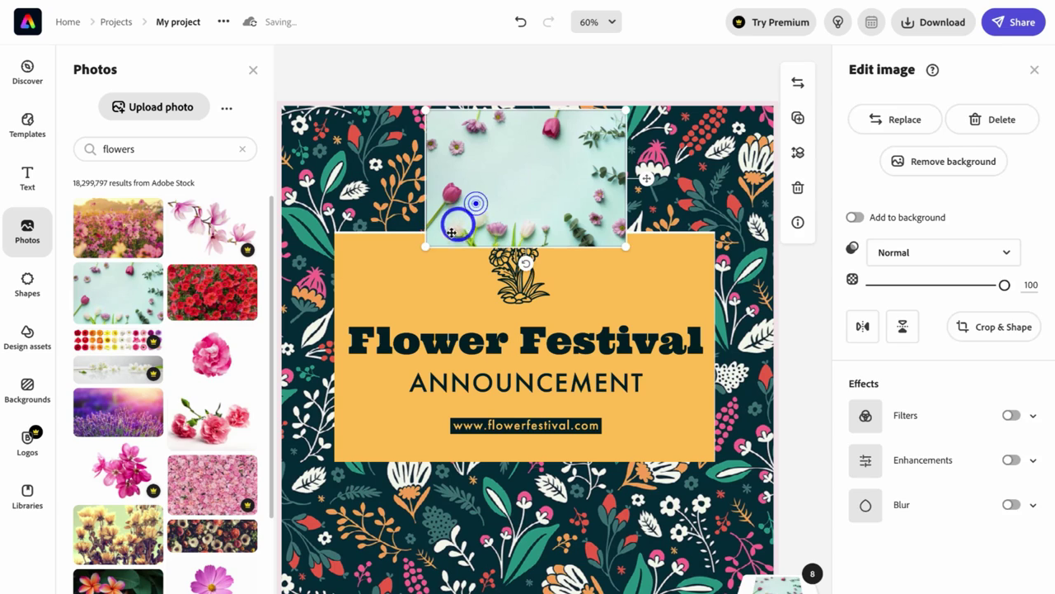
left_click_drag(425, 247, 136, 468)
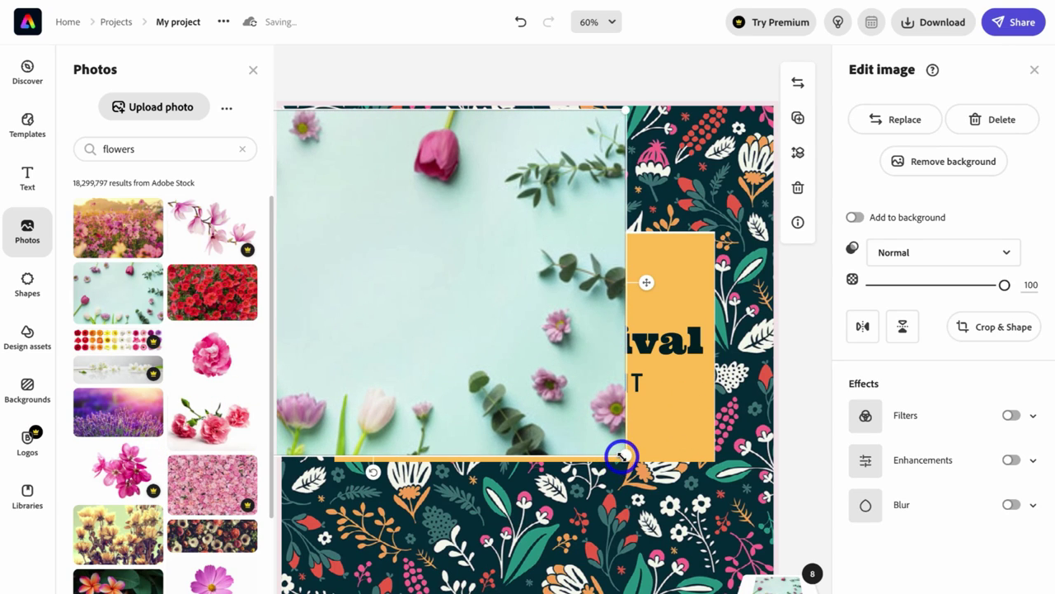
left_click_drag(621, 456, 719, 497)
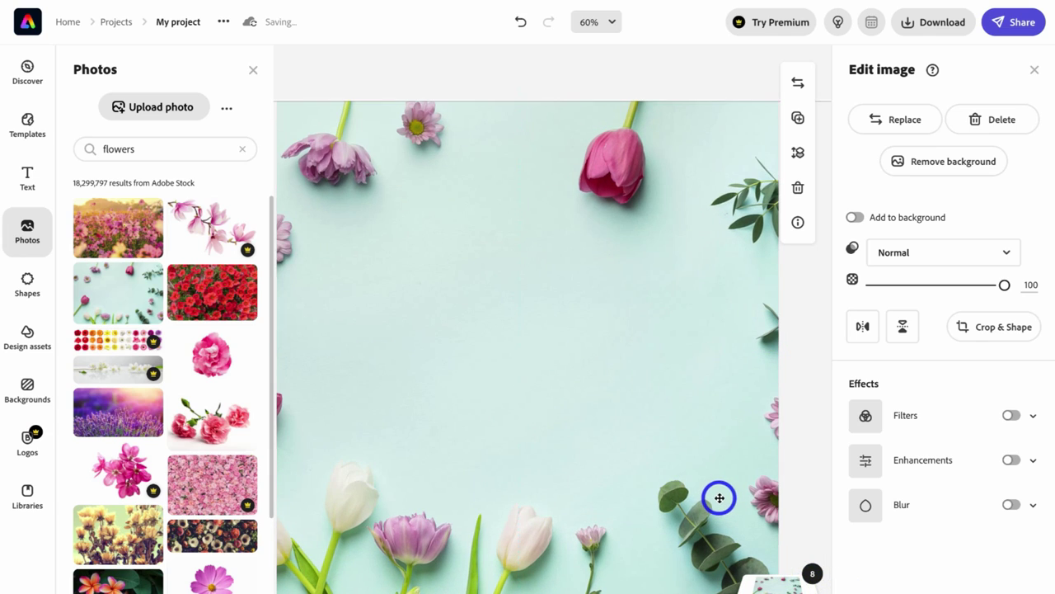
Move the tulip photo's layer directly above the floral pattern background, and delete the photo.
left_click(781, 584)
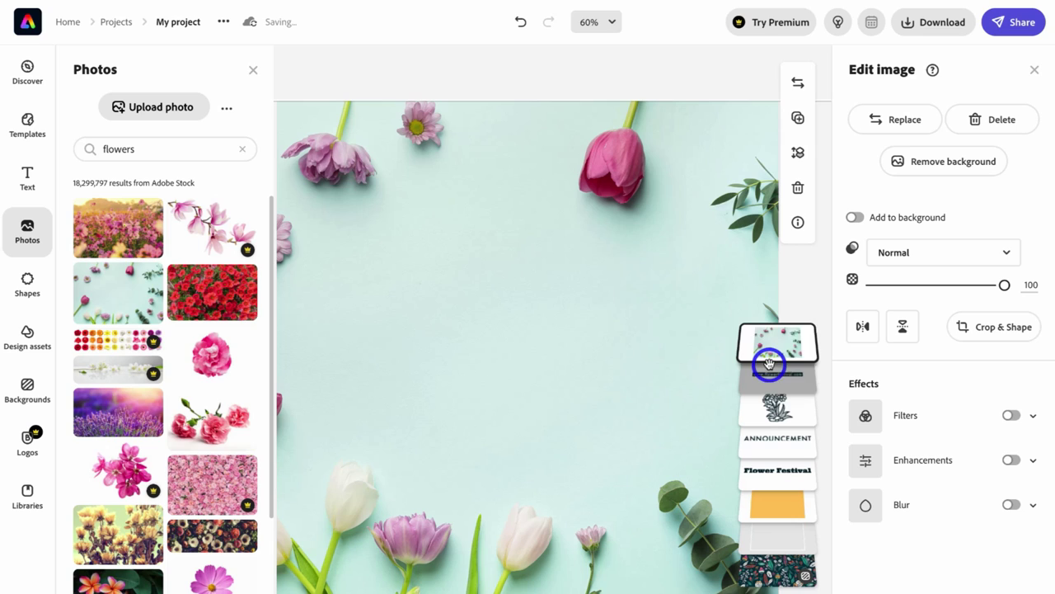
left_click_drag(775, 346, 774, 546)
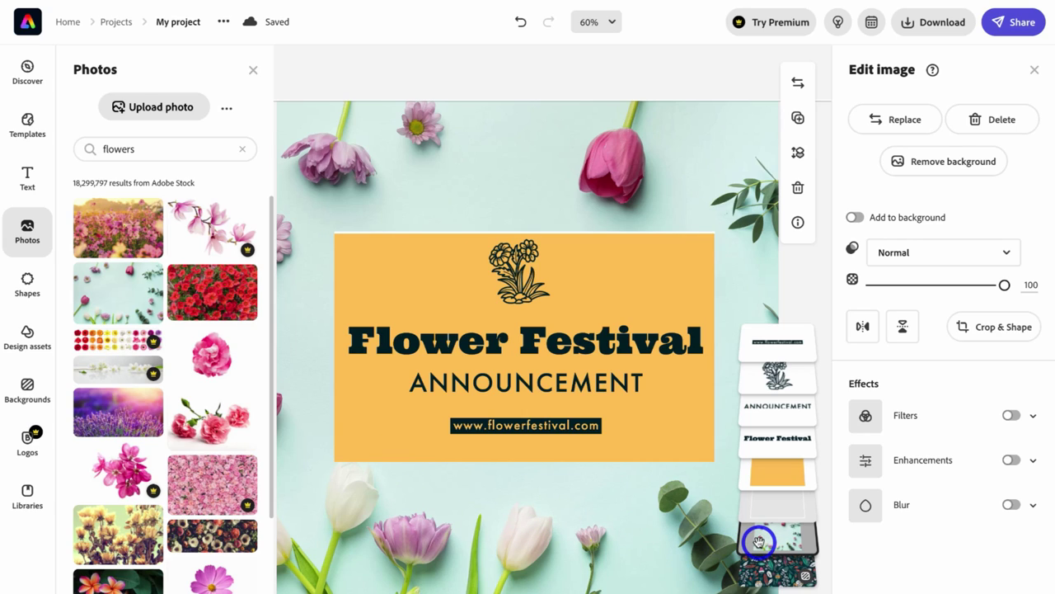
key("Delete")
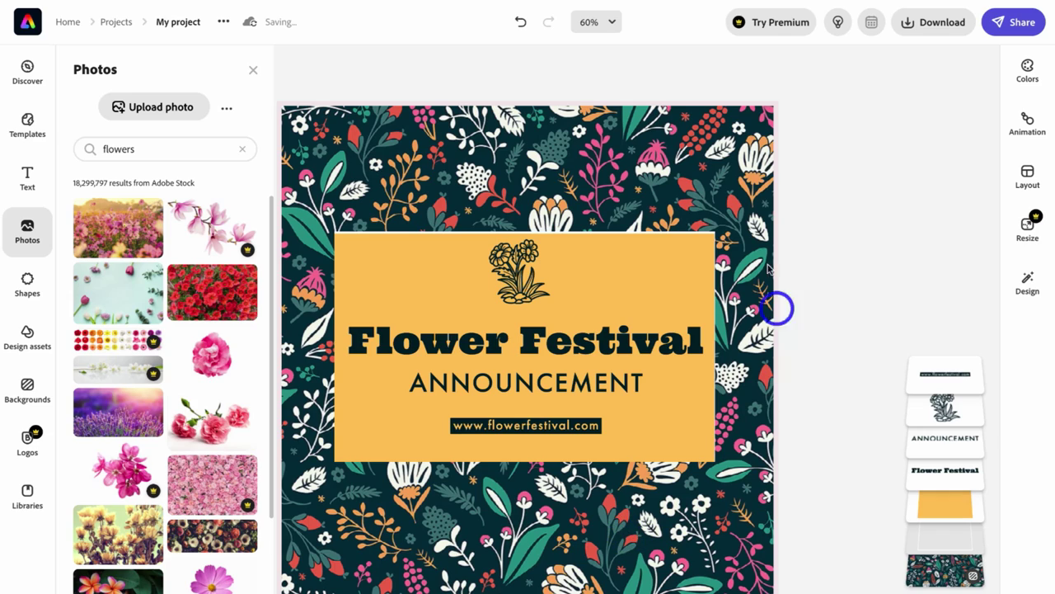
Replace the floral pattern background with the pink flower field photo from a "flowers" search.
left_click(727, 191)
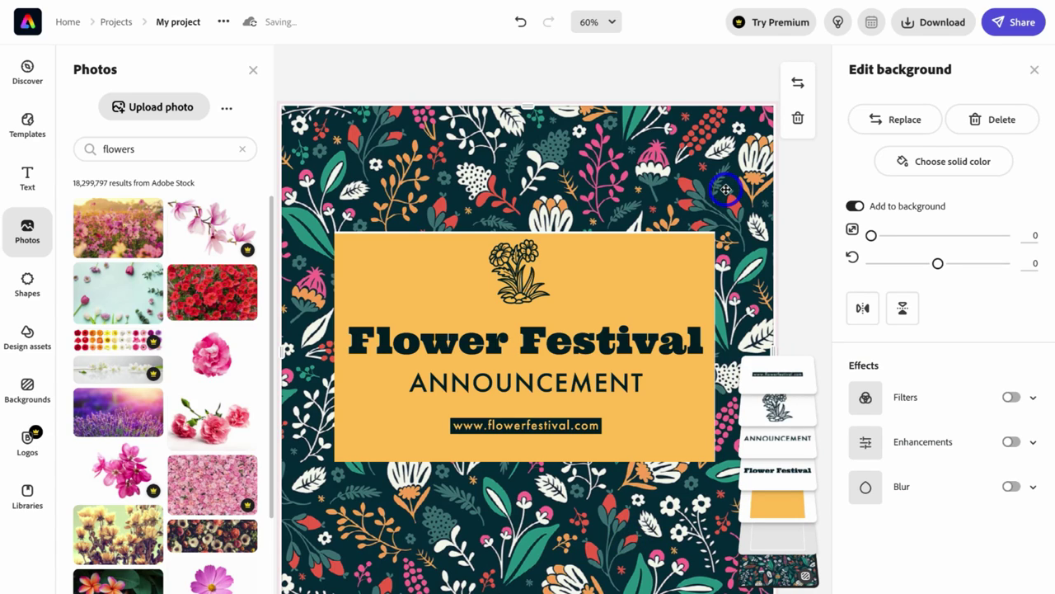
left_click(886, 120)
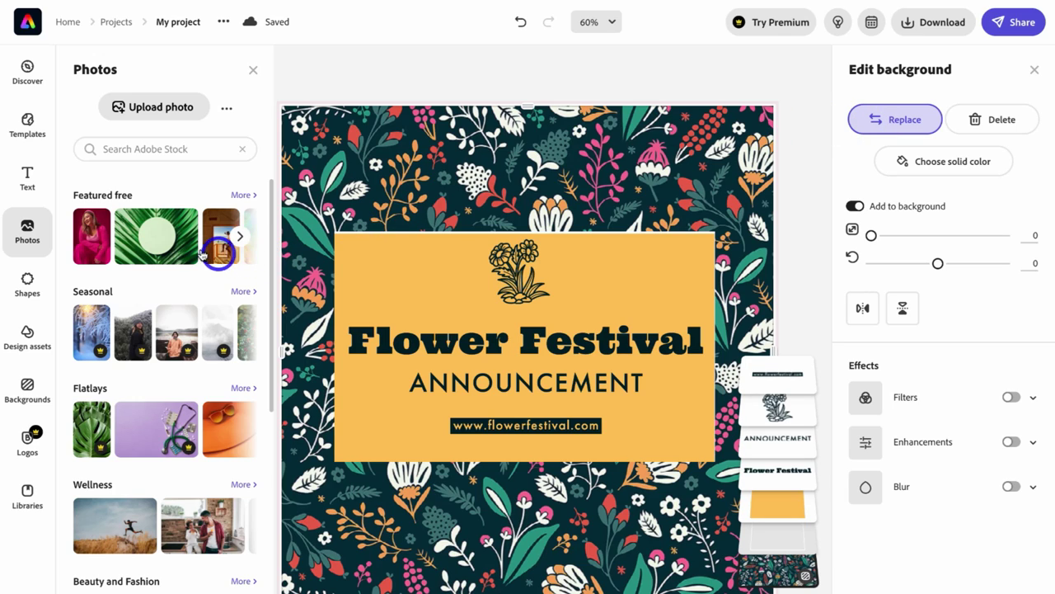
left_click(113, 150)
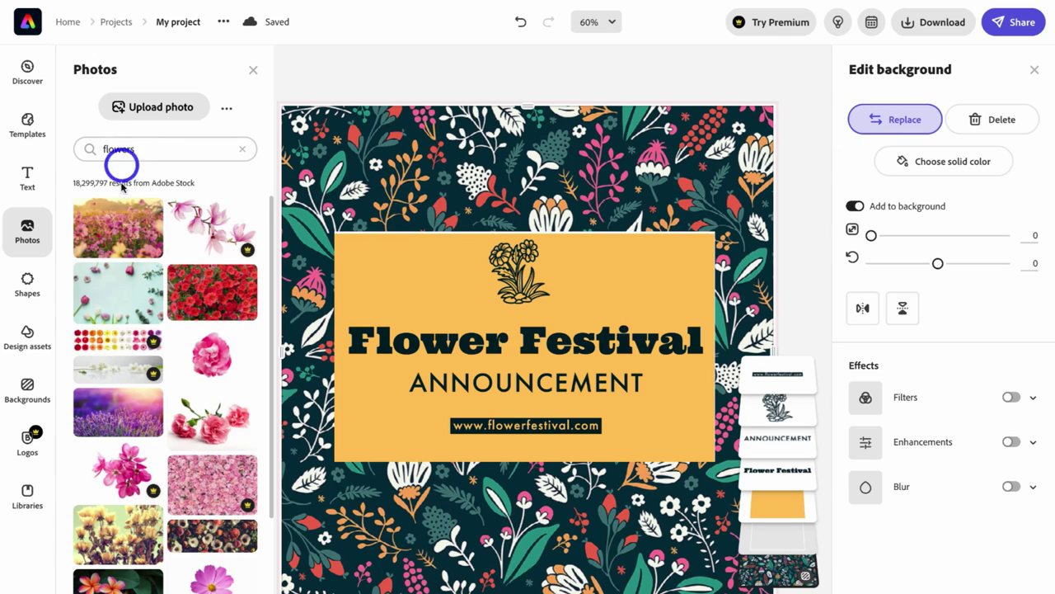
left_click(121, 230)
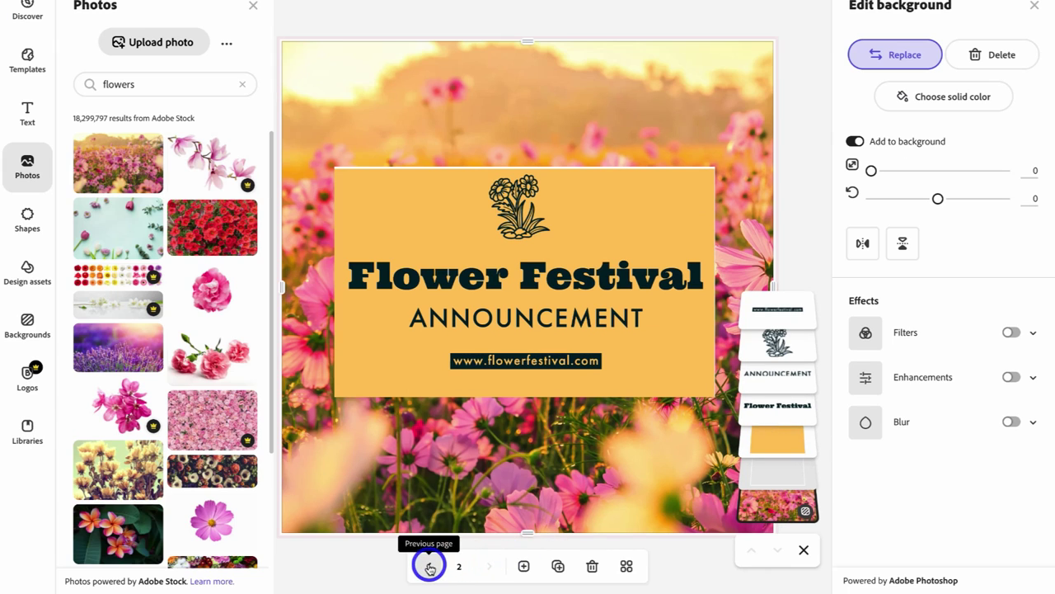
Go to the previous page and examine the Small Business Saturday background, its text group and the individual texts inside.
left_click(428, 565)
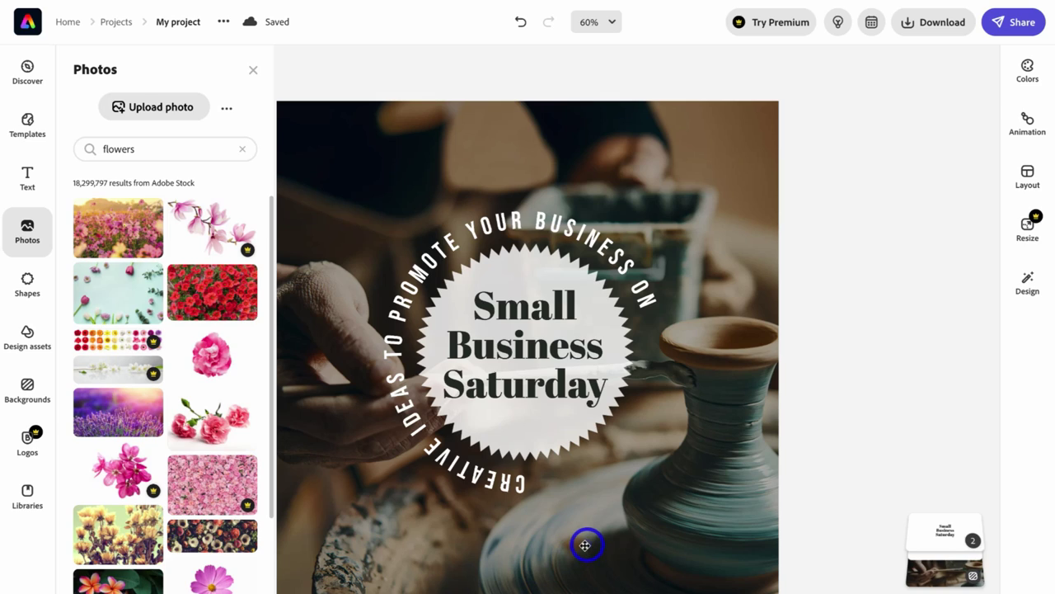
left_click(585, 545)
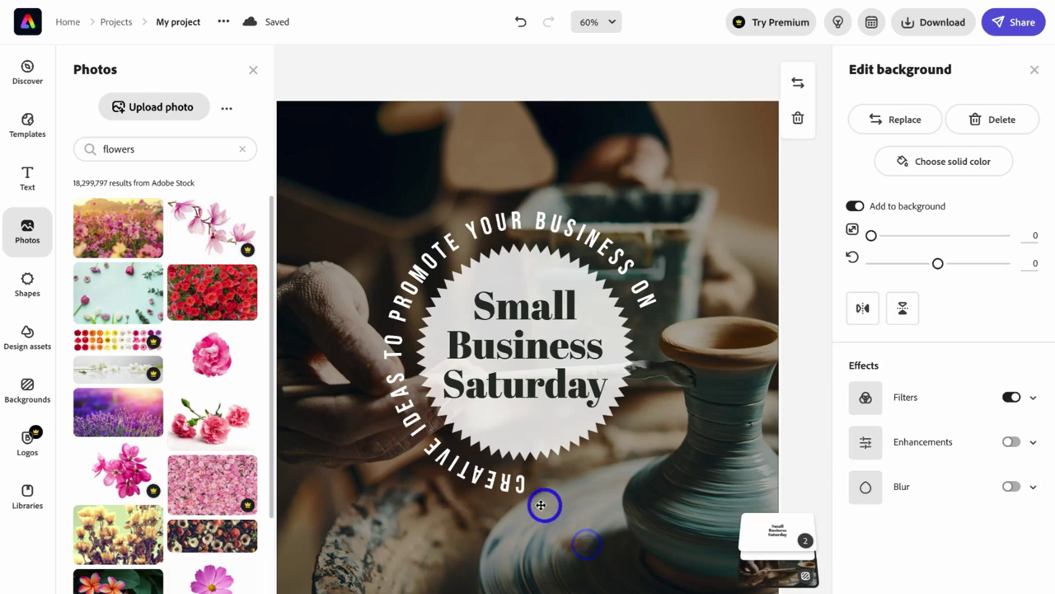
left_click(495, 485)
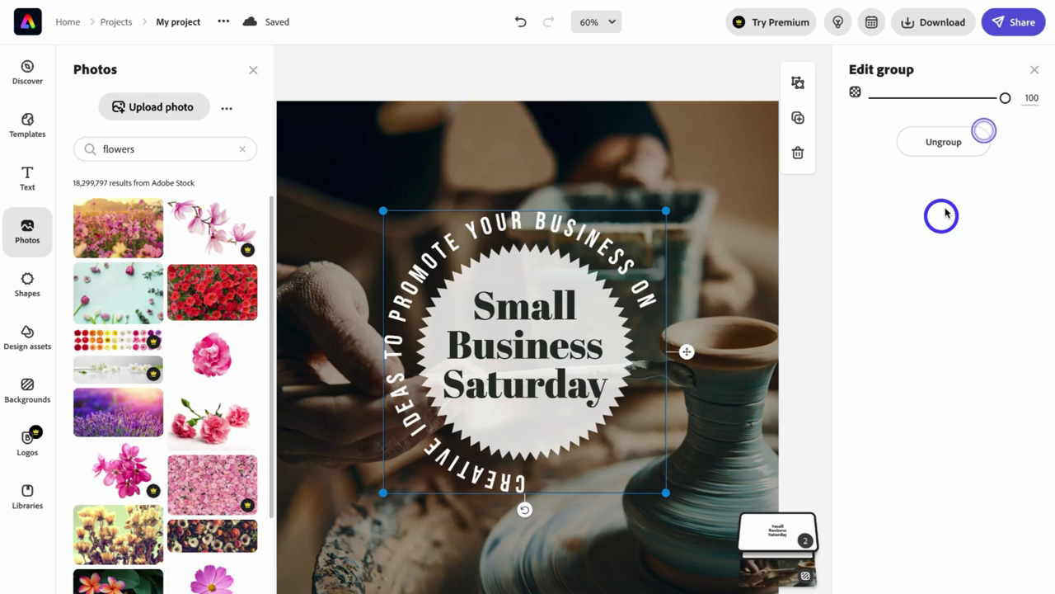
left_click(951, 151)
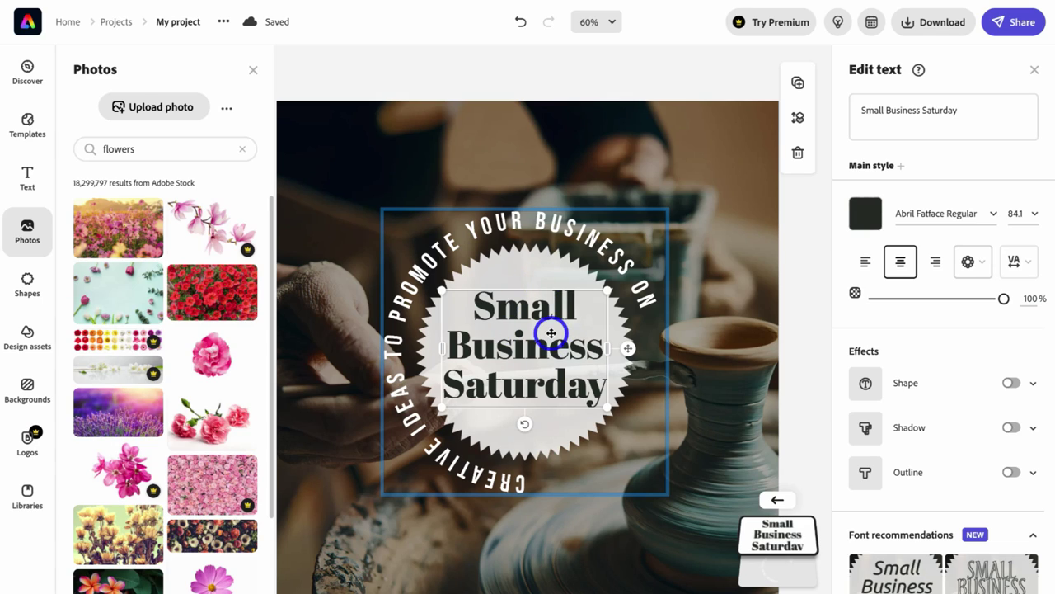
left_click(512, 228)
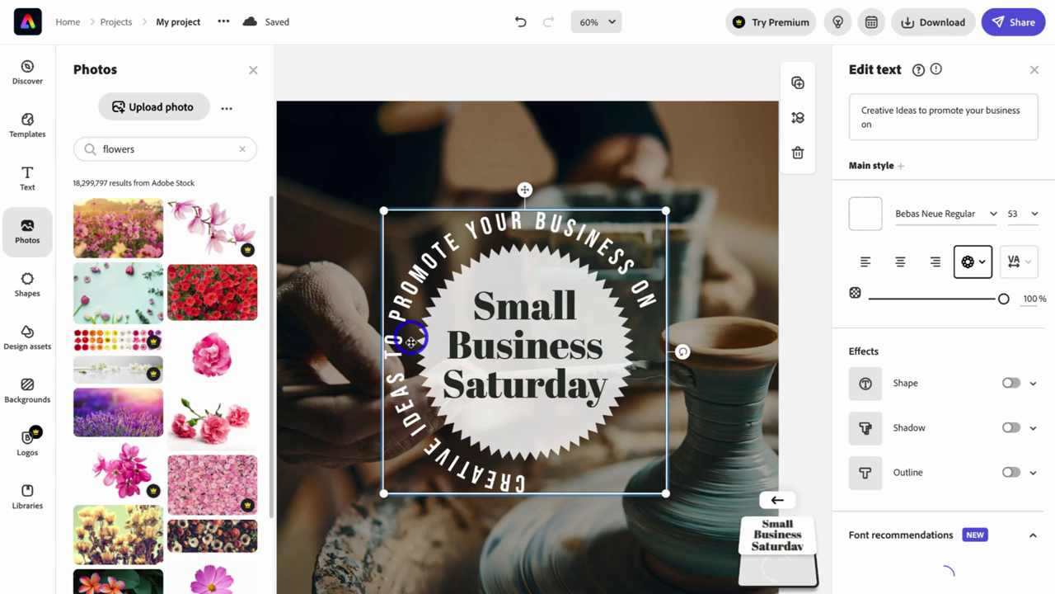
left_click(557, 437)
Ungroup the Small Business Saturday heading and the circular lettering, and select the circular text.
left_click(684, 432)
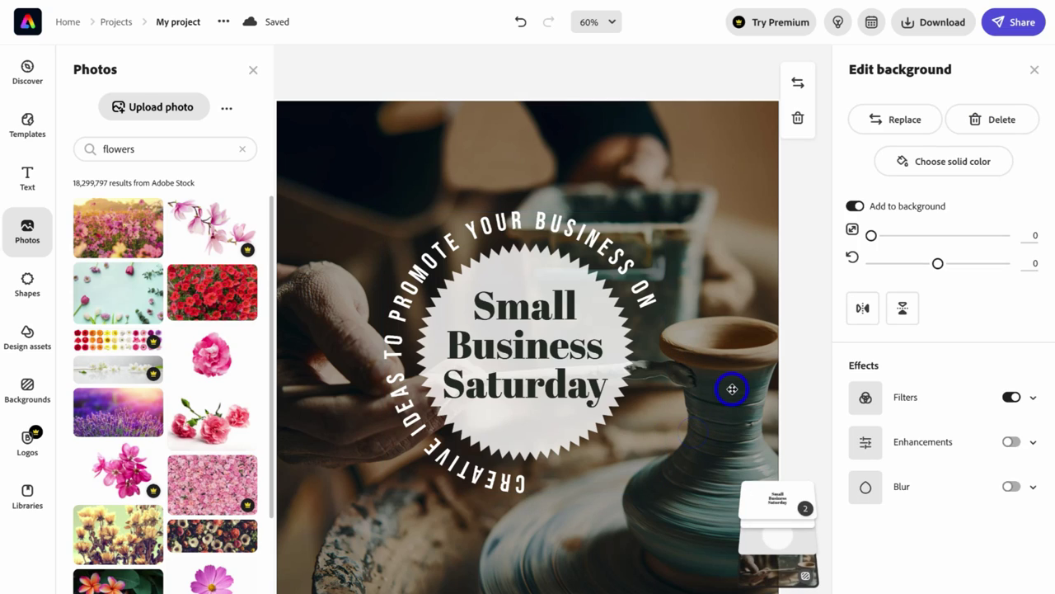
left_click(769, 510)
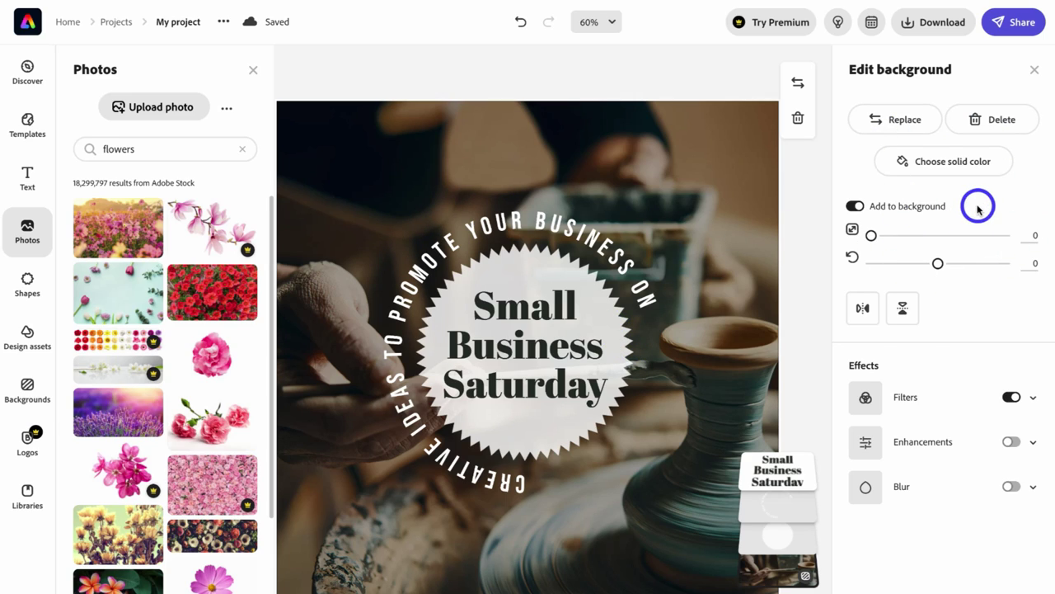
left_click(641, 282)
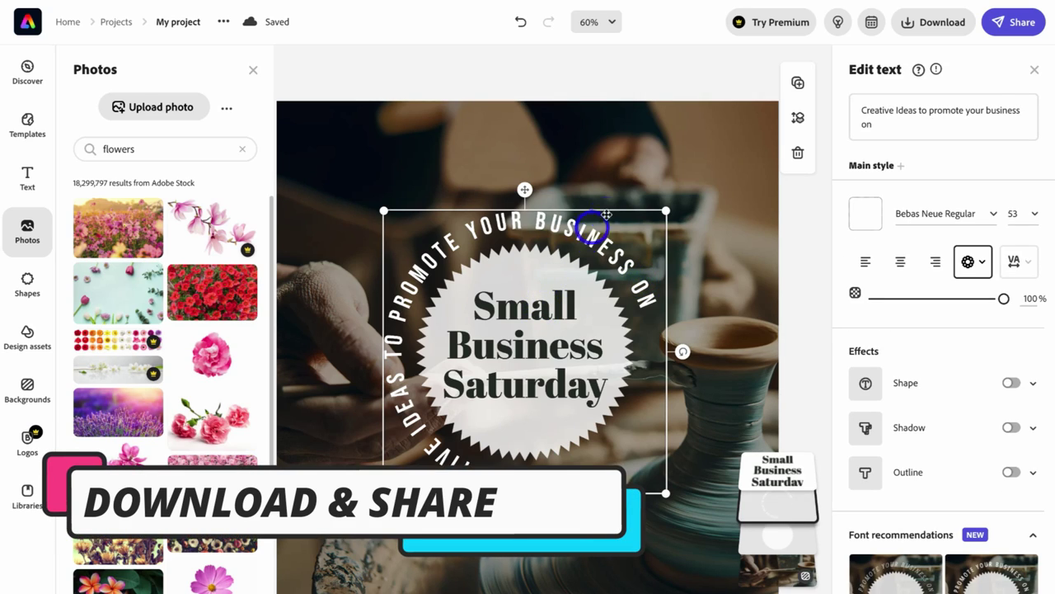
Look over the options for downloading, scheduling and sharing the design, skipping the social channel connection.
left_click(930, 25)
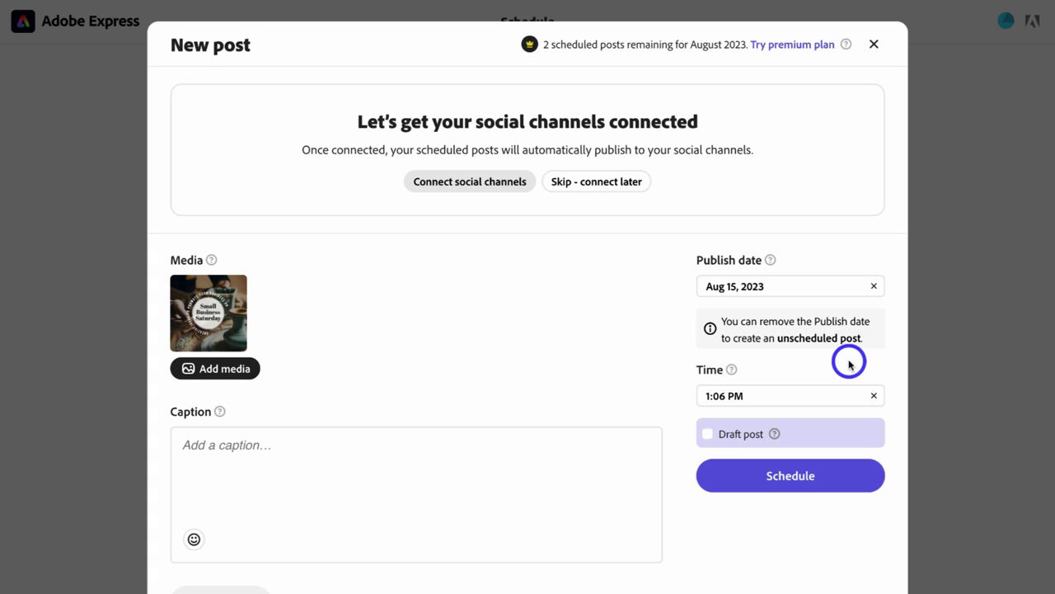
left_click(873, 44)
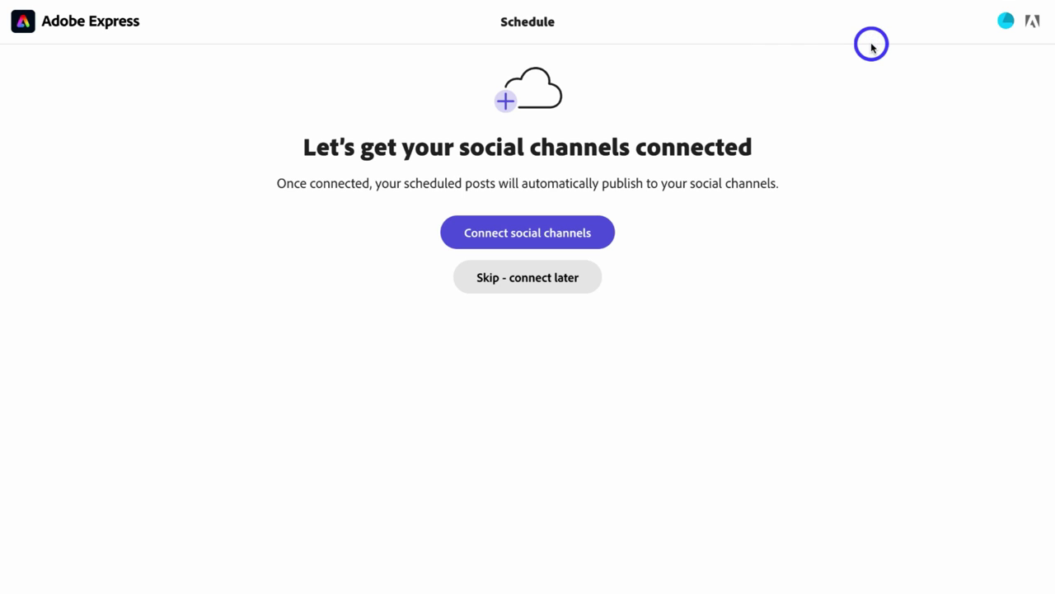
left_click(543, 278)
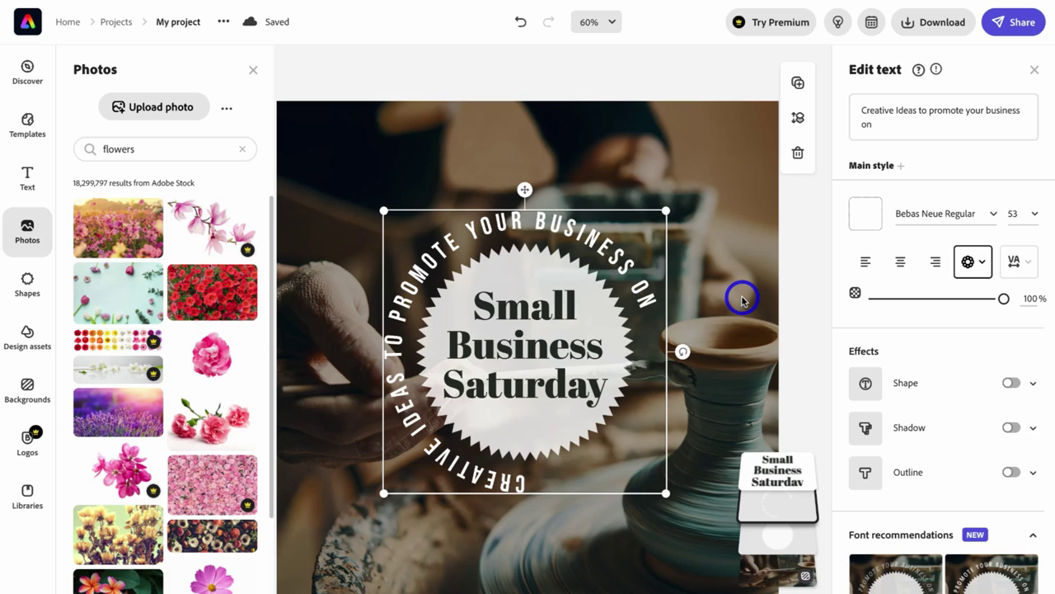
left_click(1008, 32)
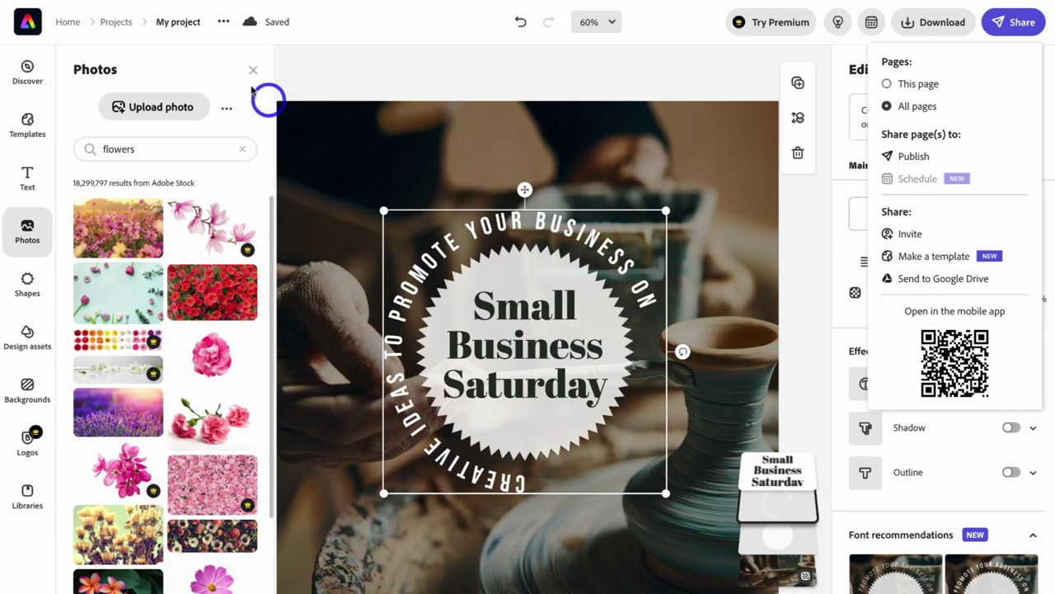
Return to the home page and browse its seasonal and popular template collections.
left_click(68, 21)
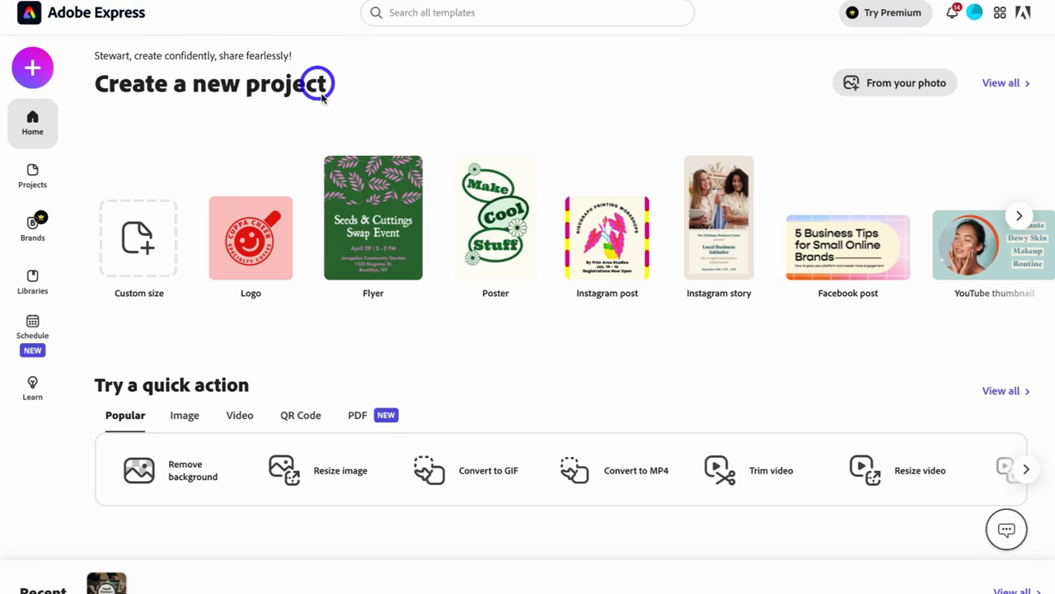
scroll(323, 320, "down", 5)
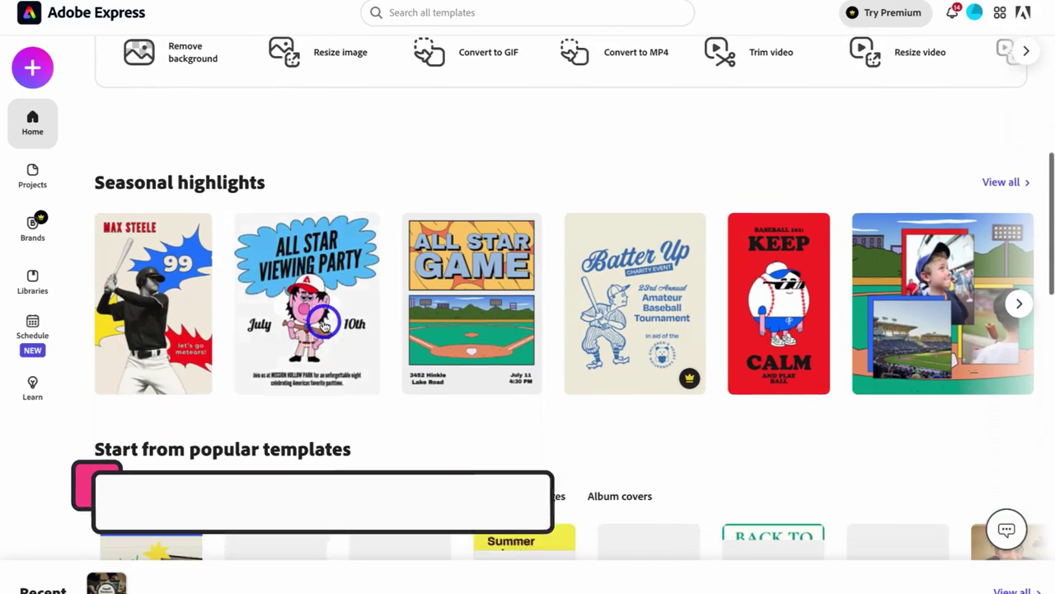
scroll(322, 323, "down", 5)
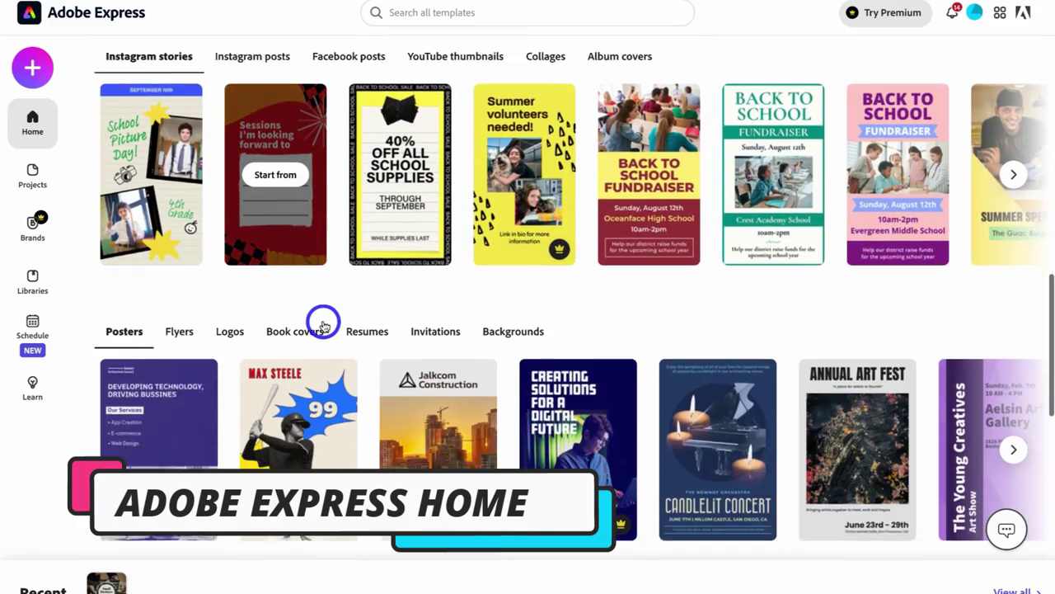
scroll(322, 324, "up", 10)
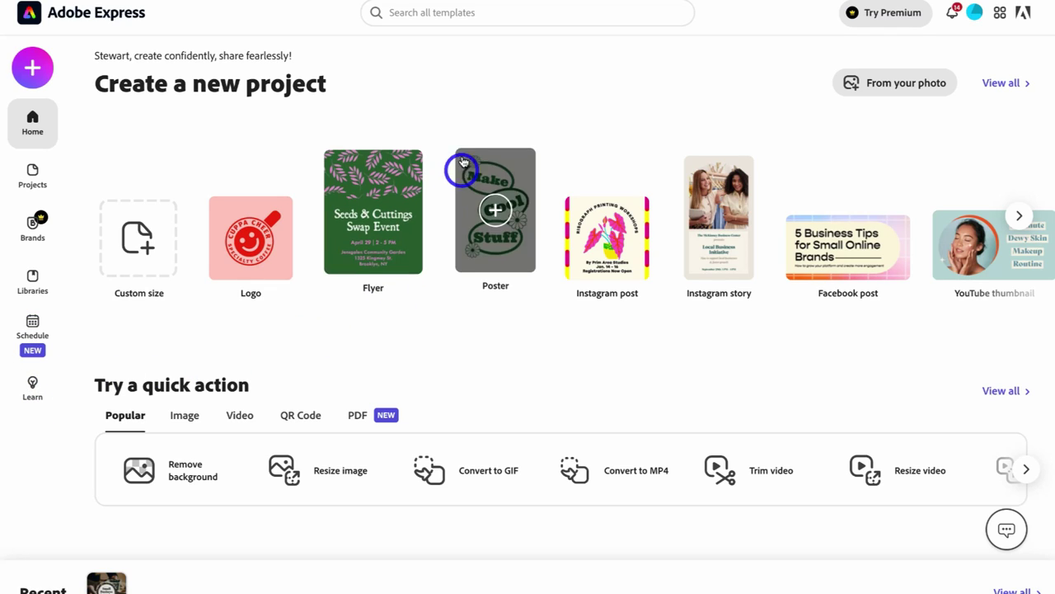
Look up template search suggestions for "instagram reel" and browse the new project types without opening one.
left_click(430, 15)
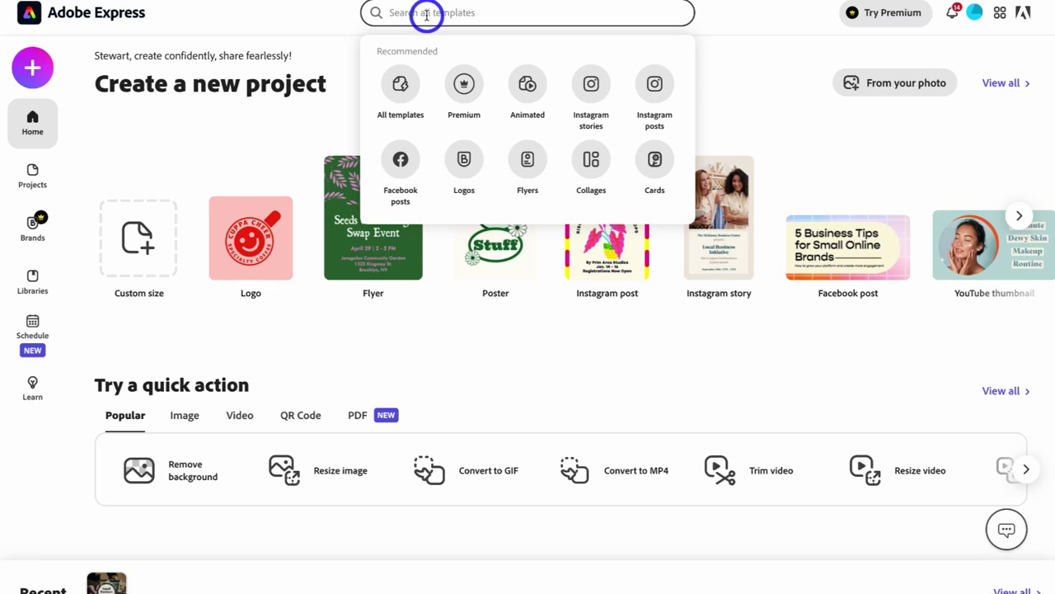
type("instagram")
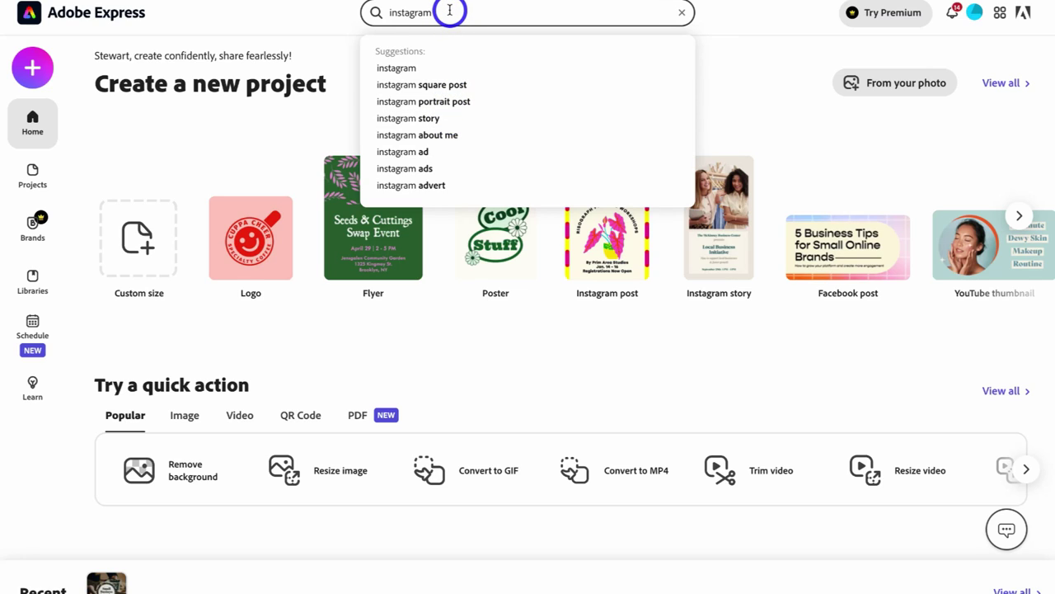
type(" reel")
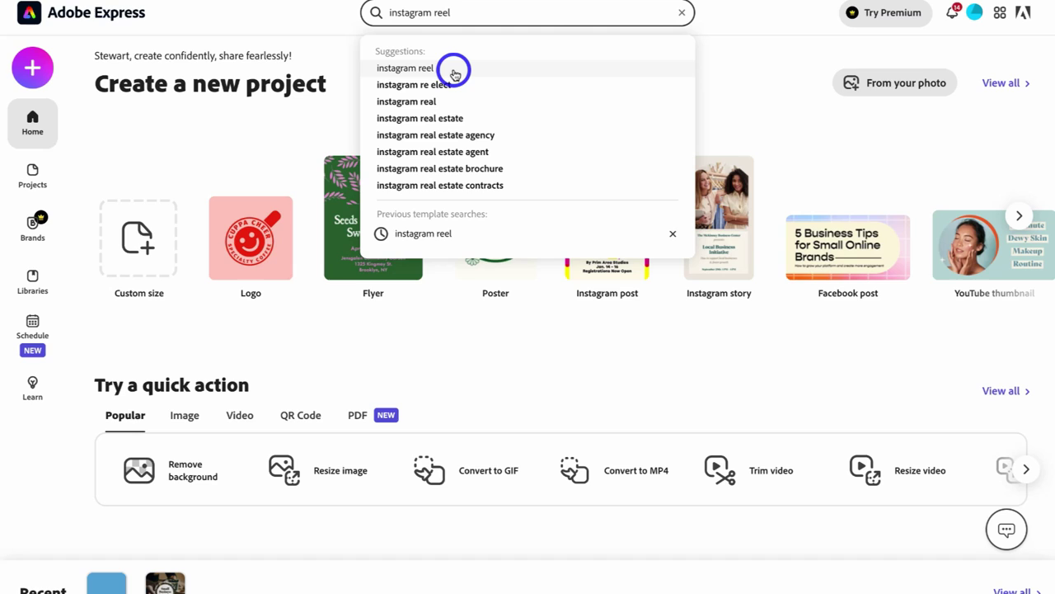
left_click(289, 121)
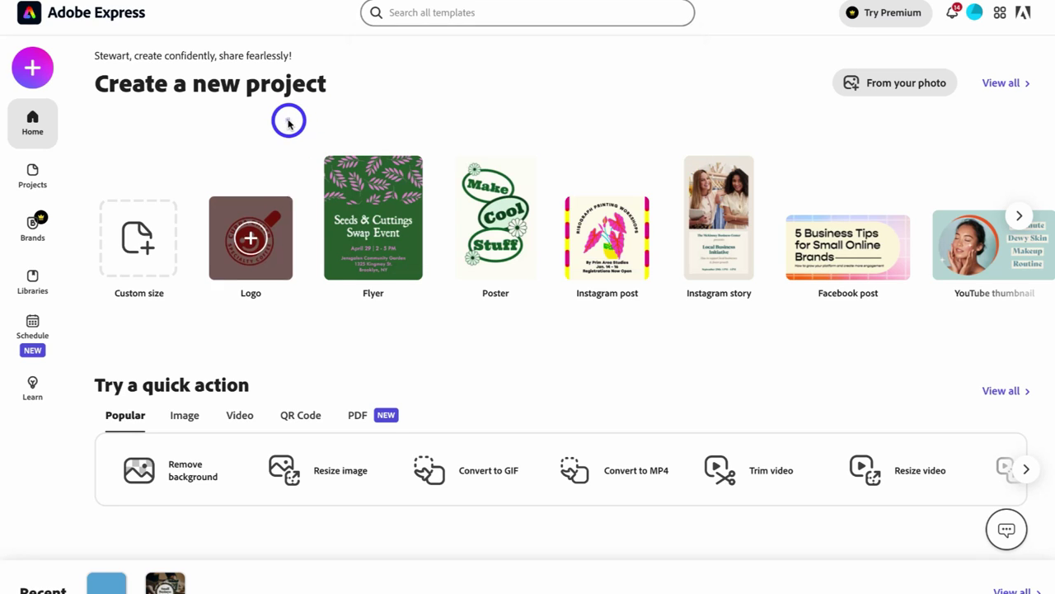
scroll(454, 229, "right", 5)
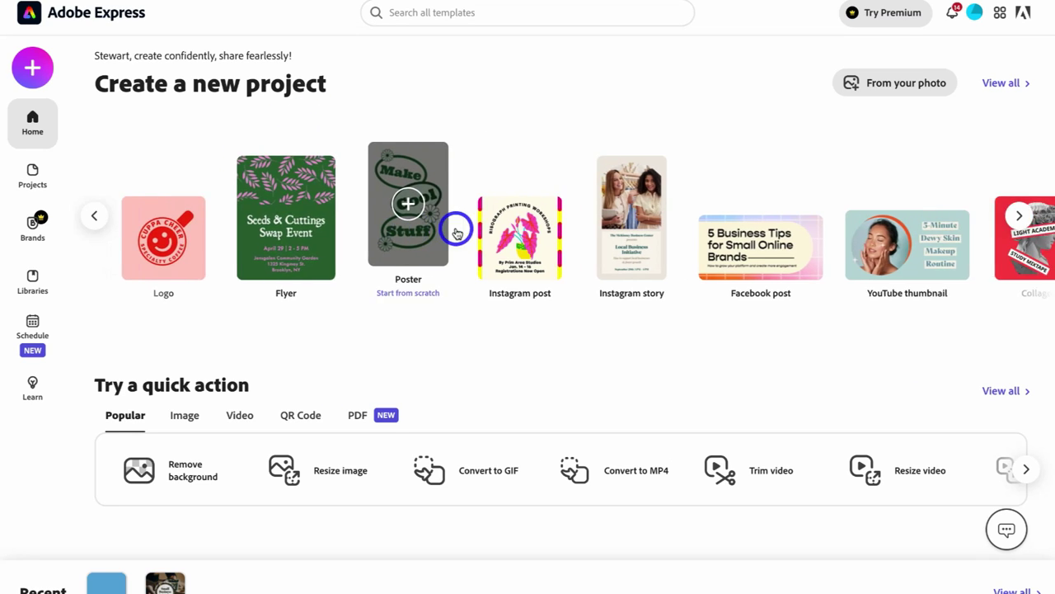
scroll(454, 228, "left", 5)
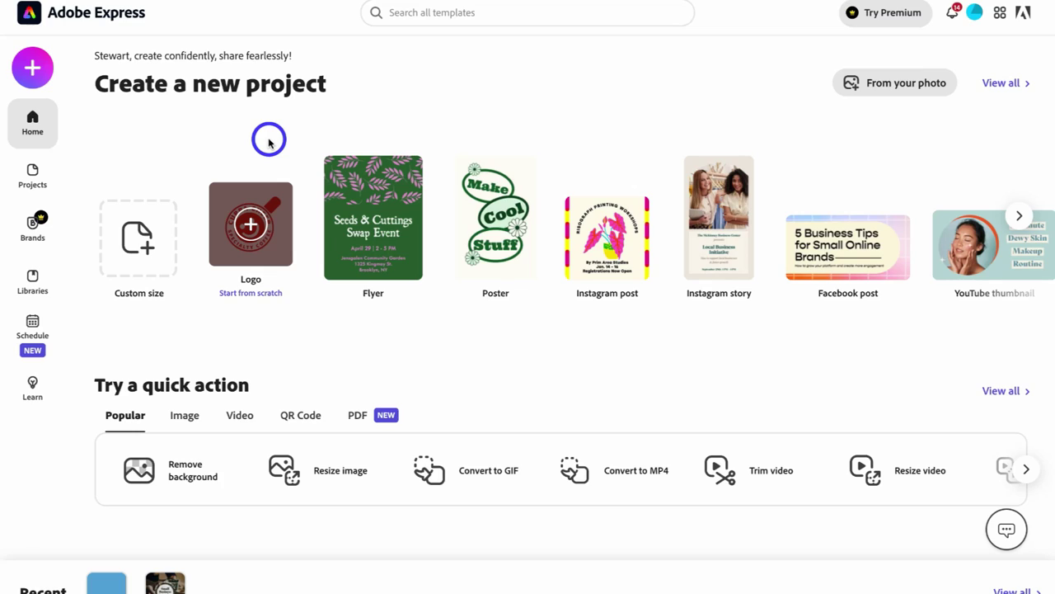